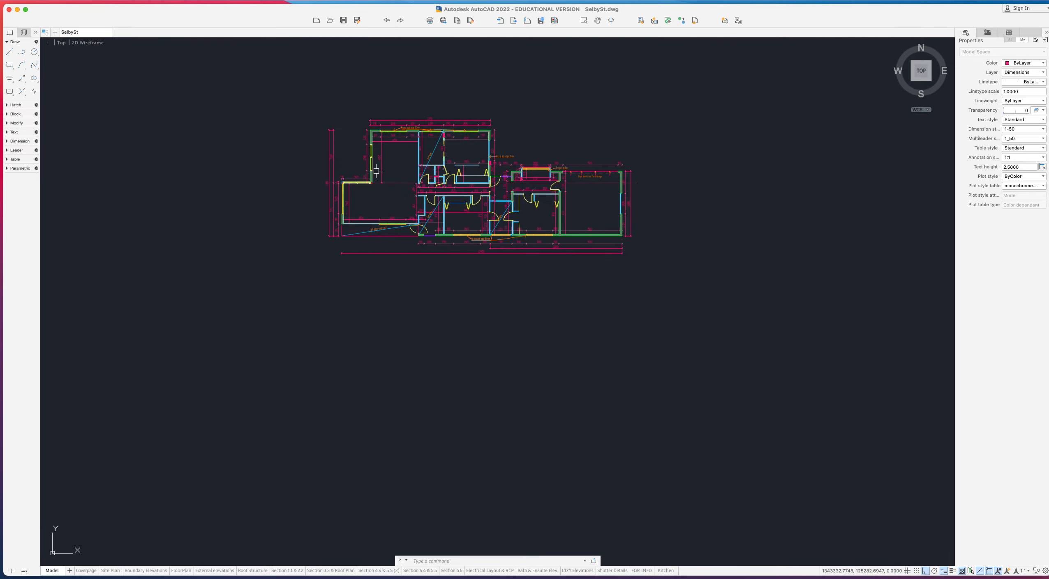
- Zoom out to the sheet overview, then zoom in on the Floor Finishes & Electrical Layout sheet
scroll(597, 206, "down", 10)
scroll(677, 216, "up", 10)
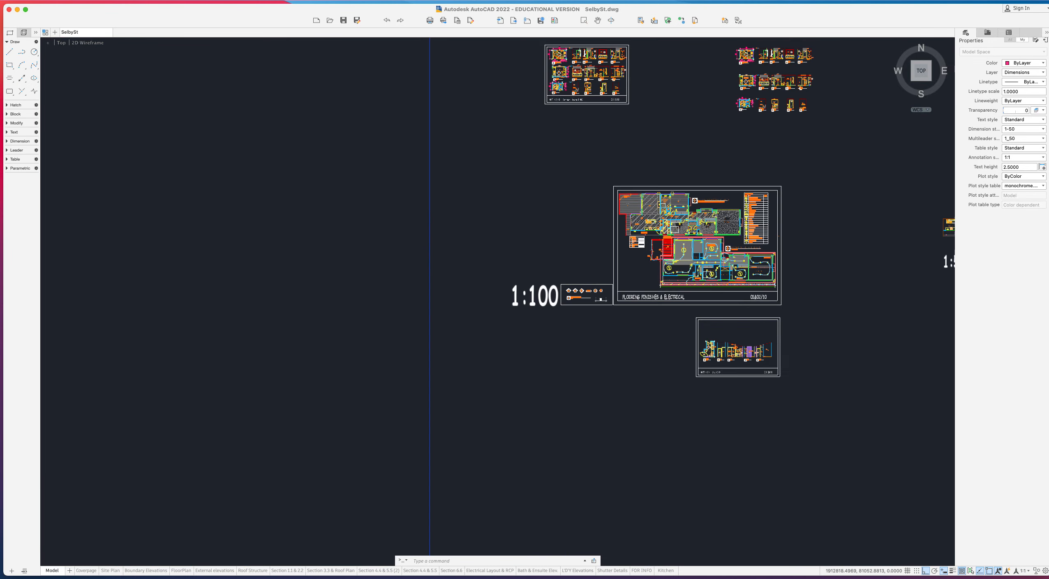
scroll(676, 166, "up", 6)
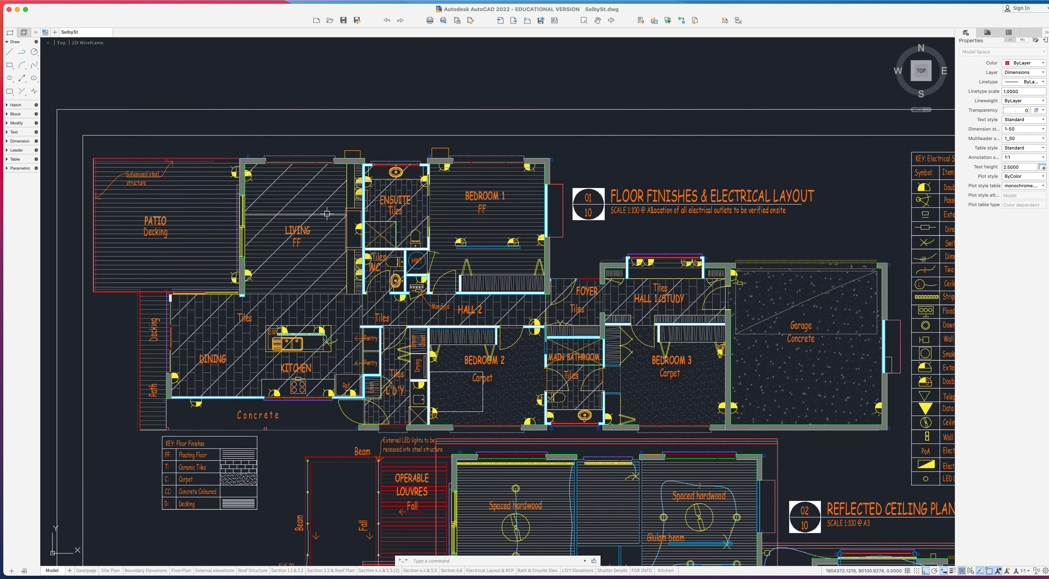
scroll(291, 210, "down", 3)
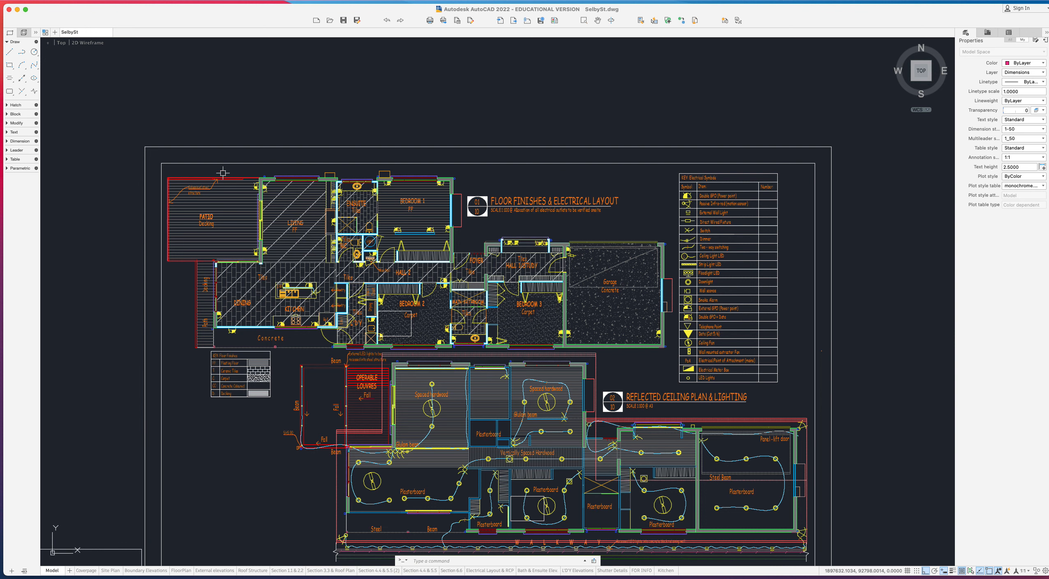
- Window-select the floor finishes plan, copy it, and paste the duplicate into empty model space
left_click(161, 172)
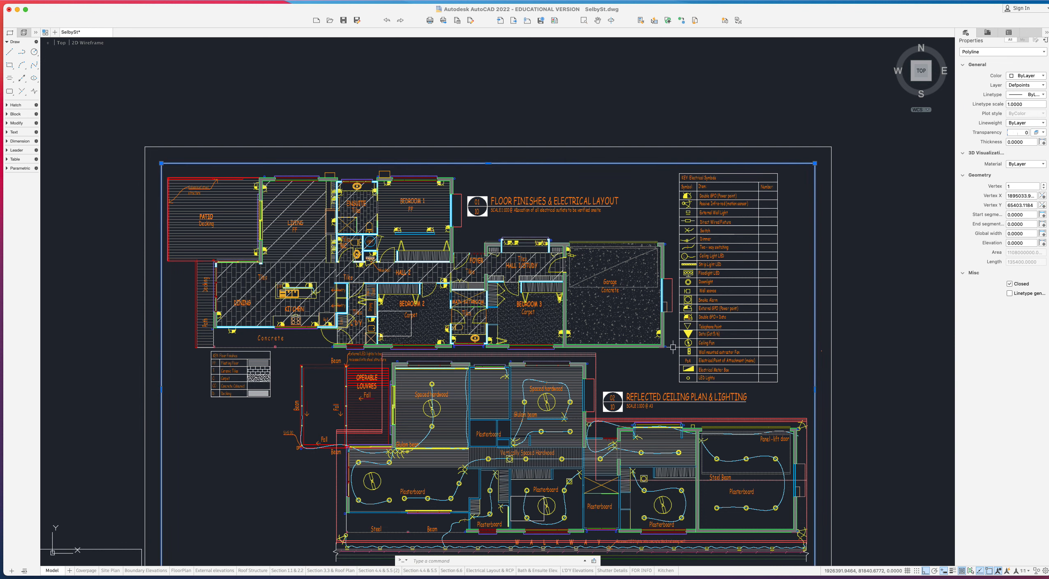
key("Escape")
left_click(165, 170)
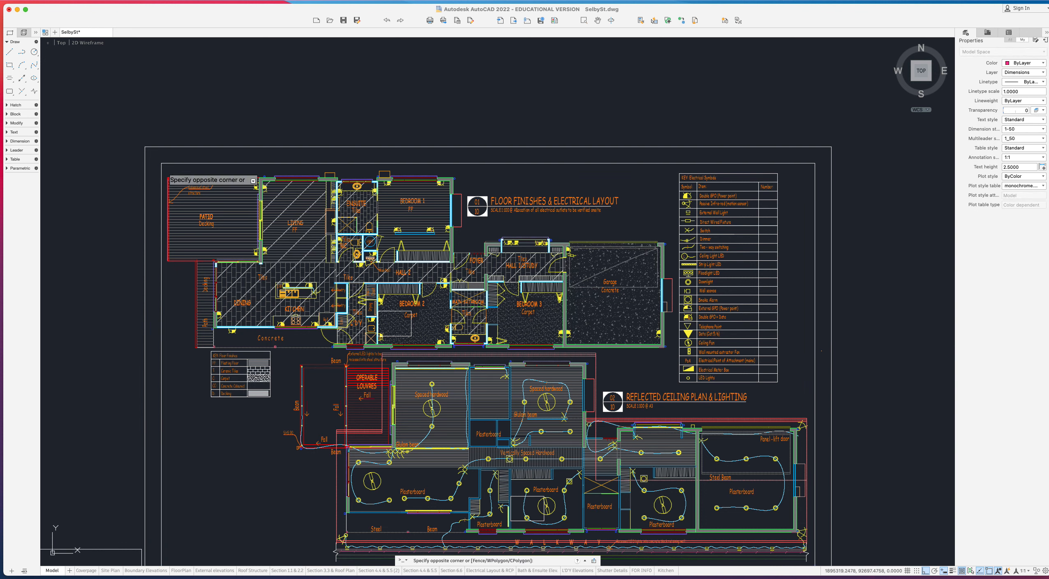
left_click(676, 353)
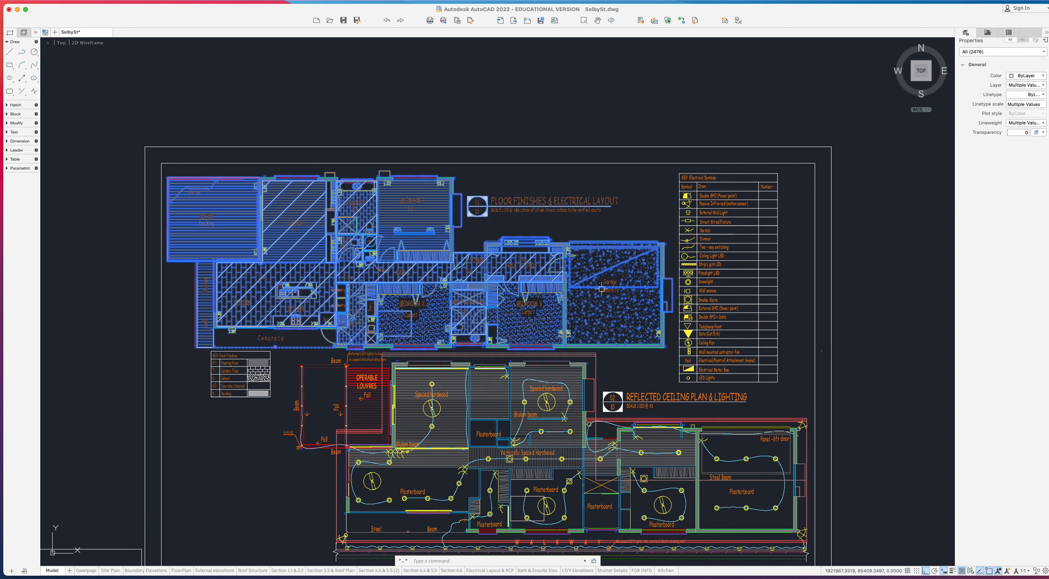
key("super+c")
key("super+v")
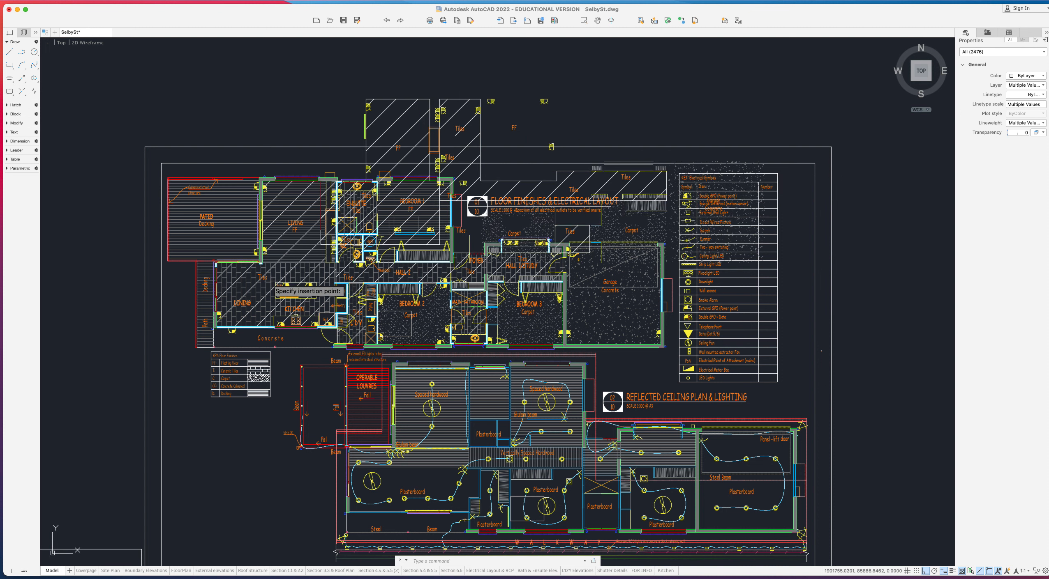
scroll(236, 292, "down", 10)
scroll(229, 293, "down", 5)
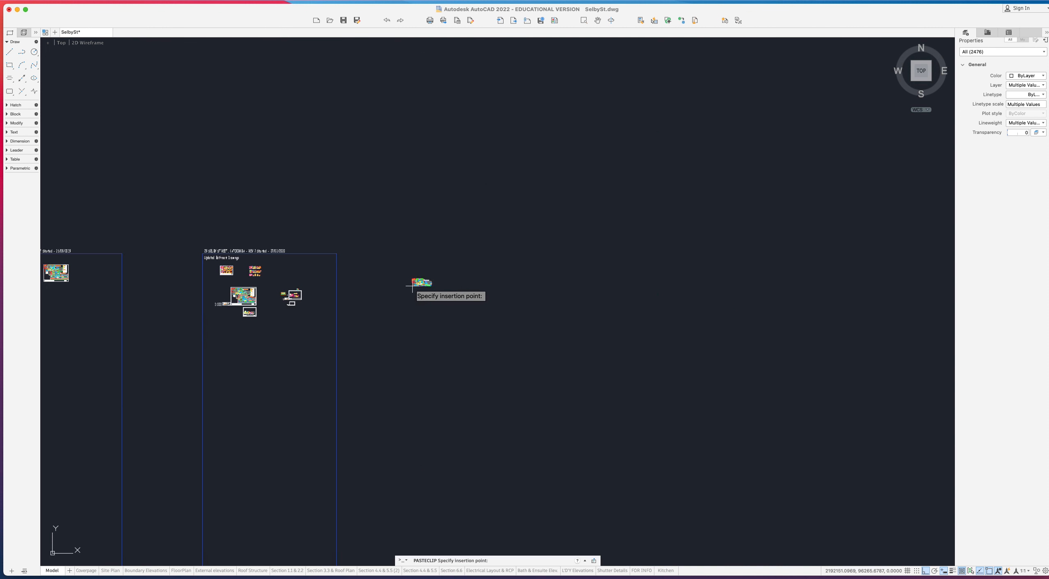
left_click(281, 353)
scroll(282, 352, "up", 3)
scroll(286, 349, "up", 10)
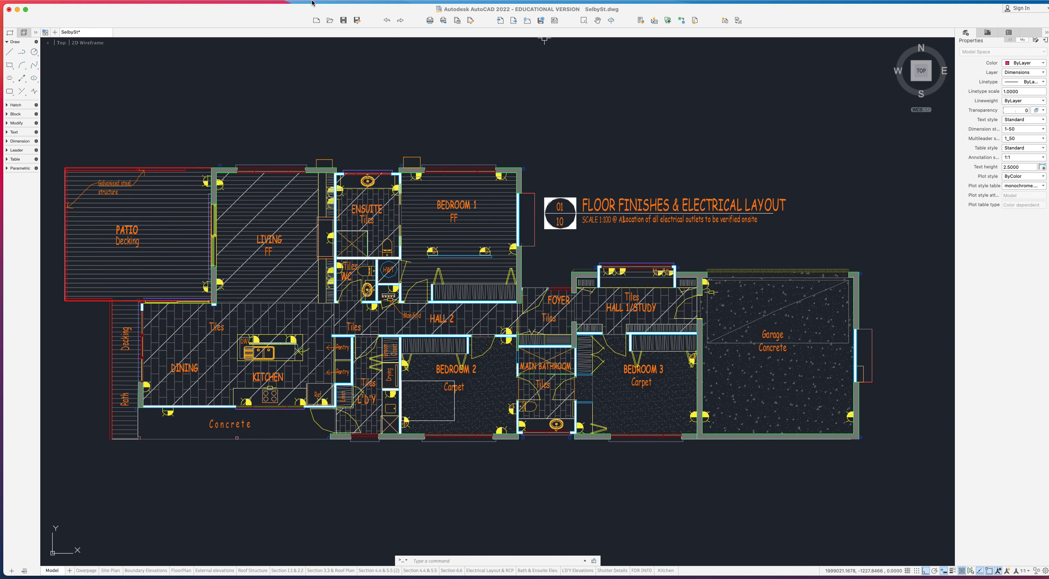
- Delete the copy's title circle and heading, then bring up the Layers palette from Format
left_click(292, 4)
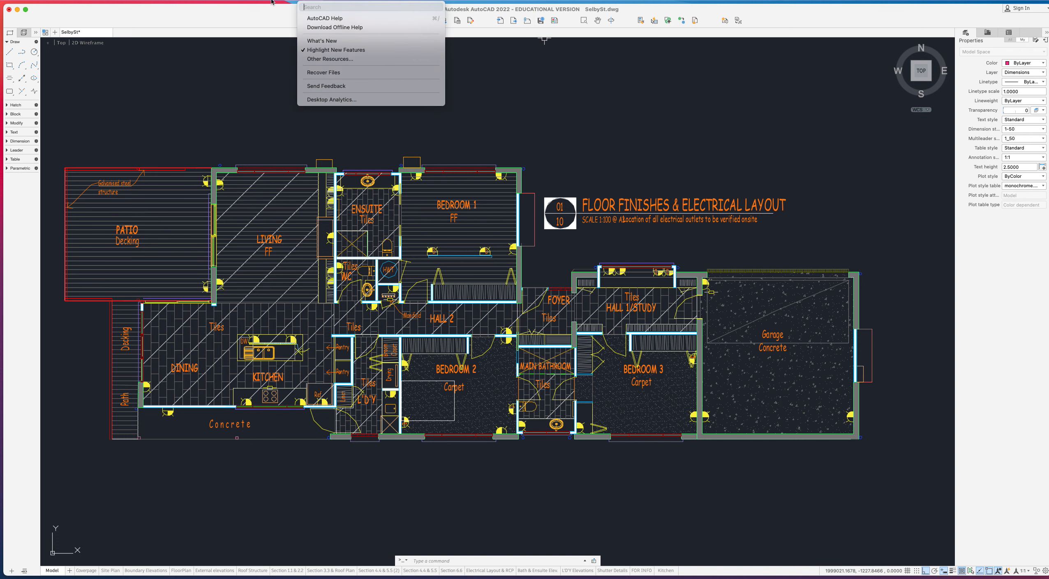
left_click(694, 161)
left_click(797, 236)
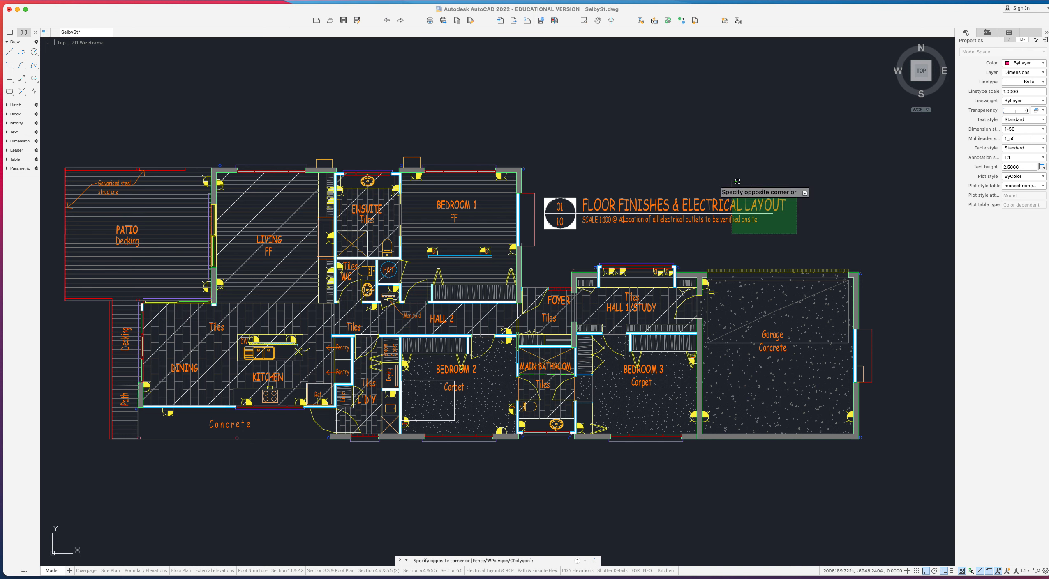
left_click(555, 149)
key("Delete")
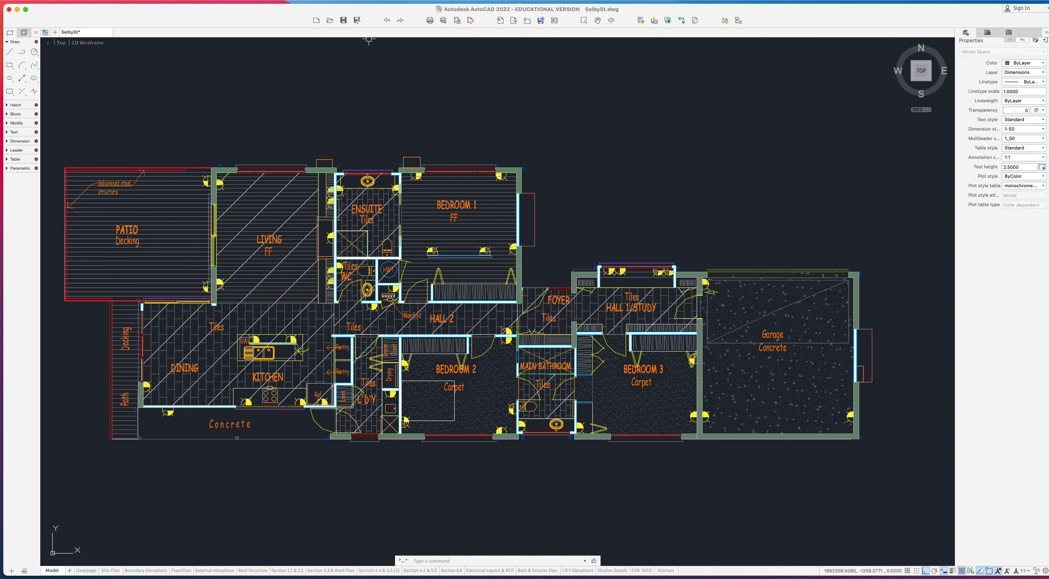
left_click(285, 1)
left_click(305, 97)
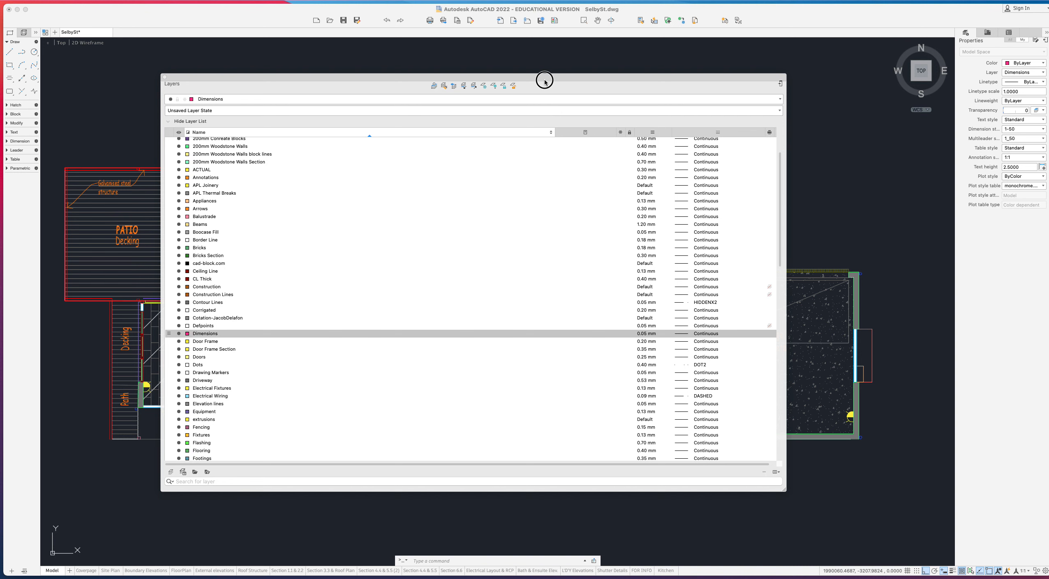
- Move the Layers palette aside, turn off Hatching - Black and Hatching, and select Electrical Wiring
left_click_drag(543, 77, 634, 110)
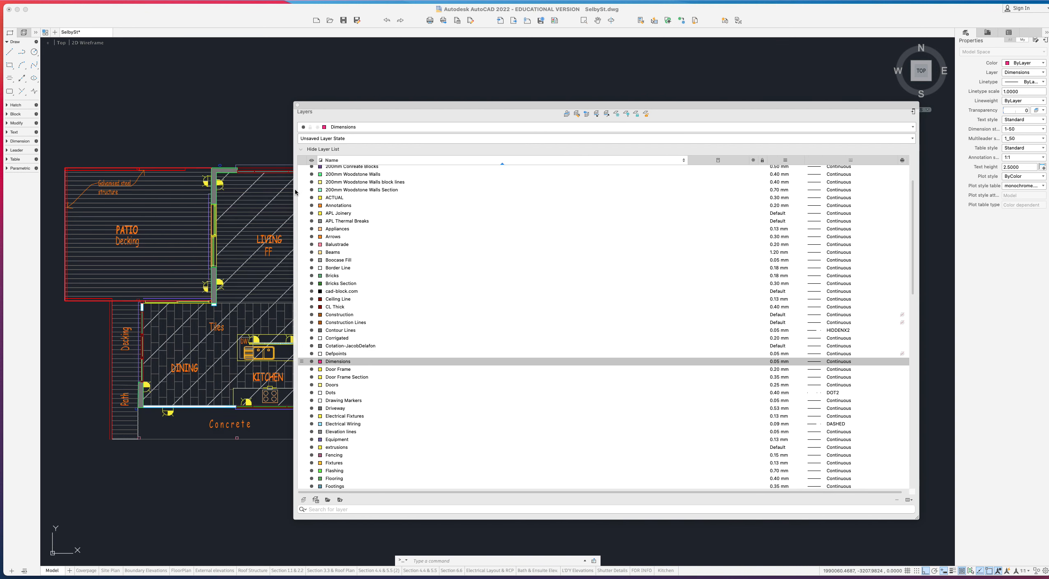
left_click_drag(291, 189, 511, 194)
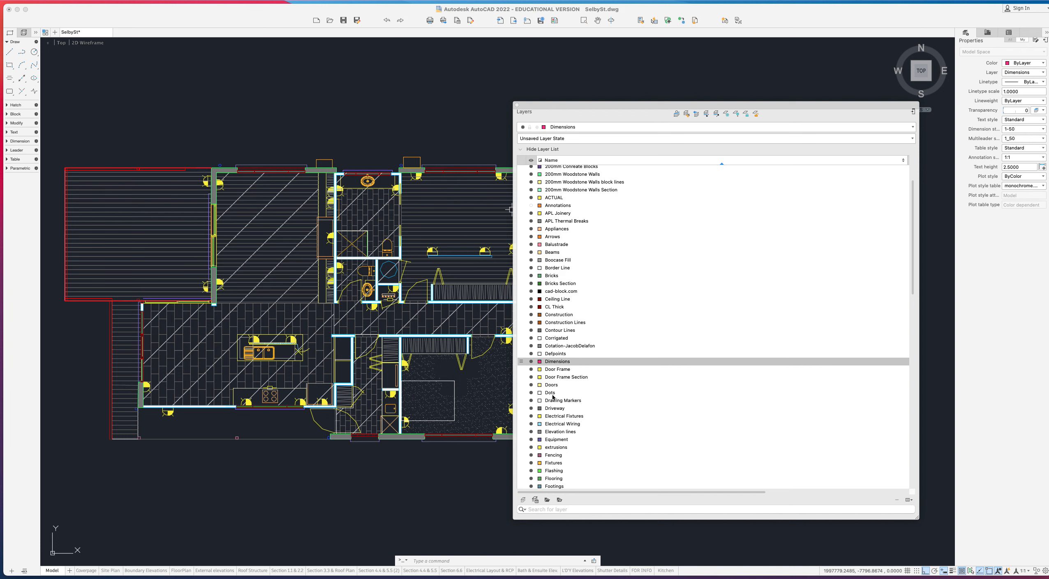
scroll(549, 321, "down", 6)
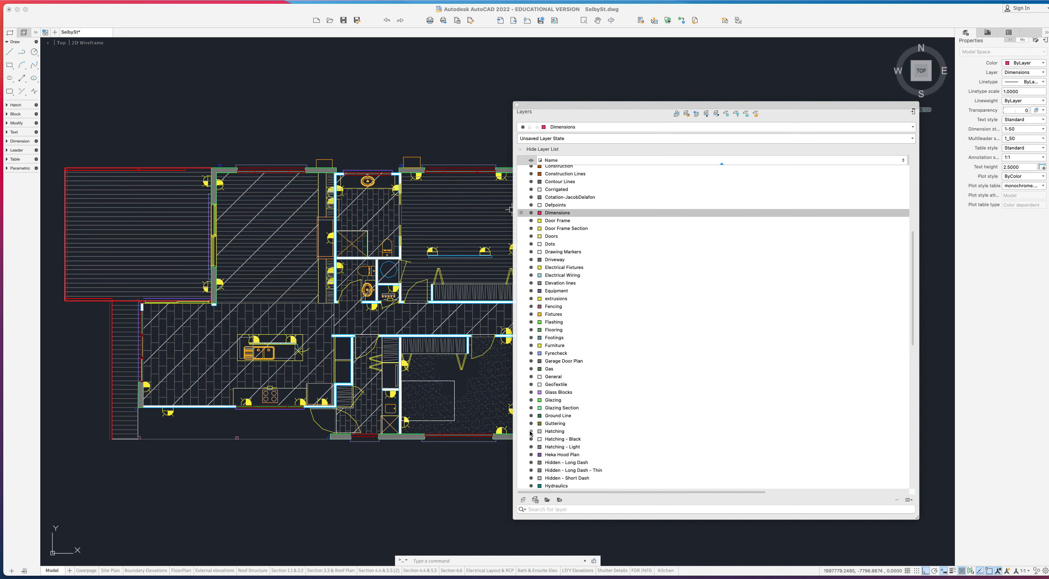
left_click(531, 440)
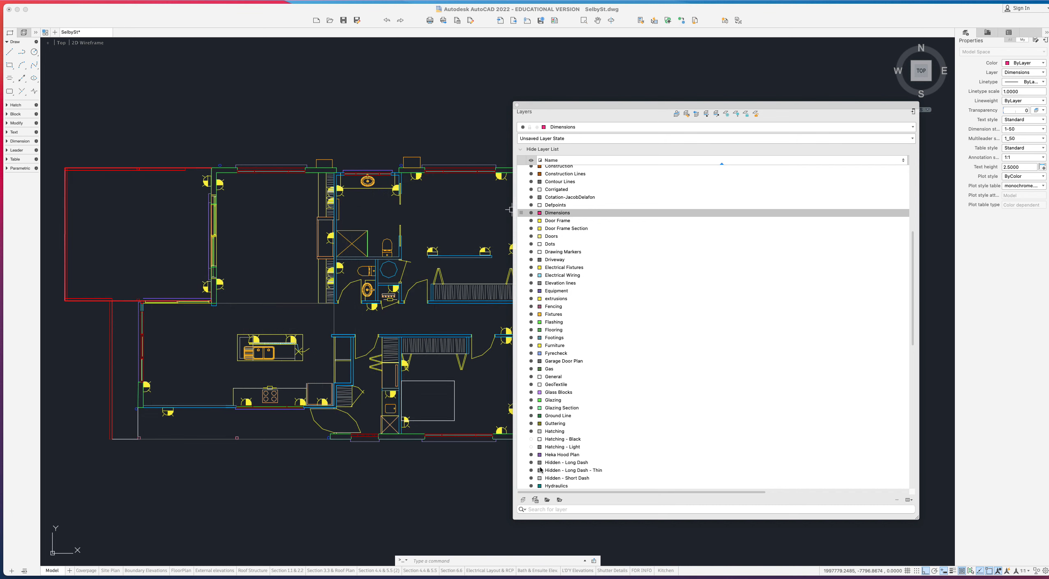
left_click(531, 432)
left_click(538, 274)
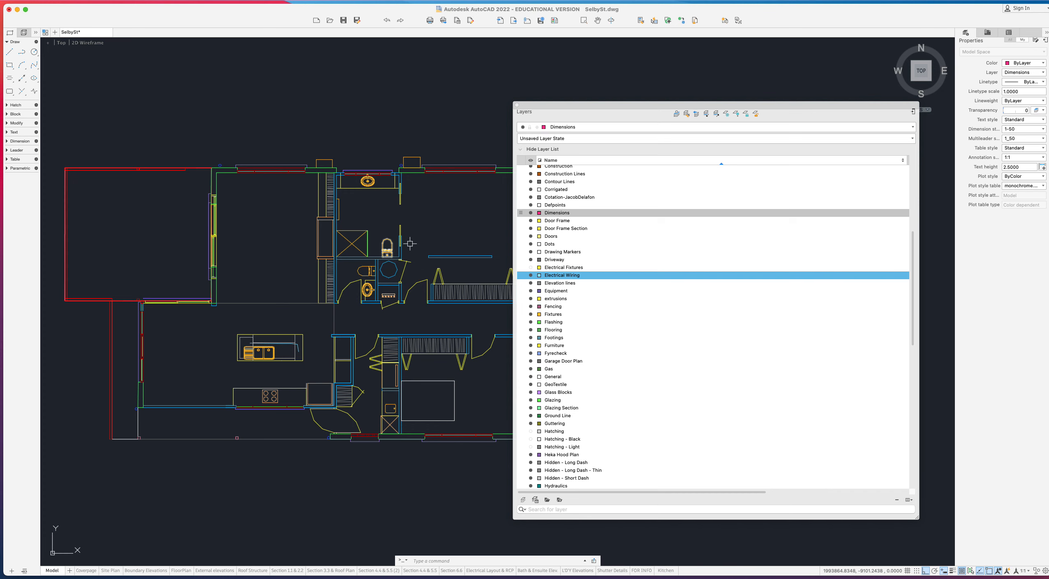
- Pan to the garage and select its rectangle and diagonal lines to confirm the Hidden - Long Dash - Thin layer
middle_click_drag(407, 259, 325, 267)
middle_click_drag(385, 322, 246, 296)
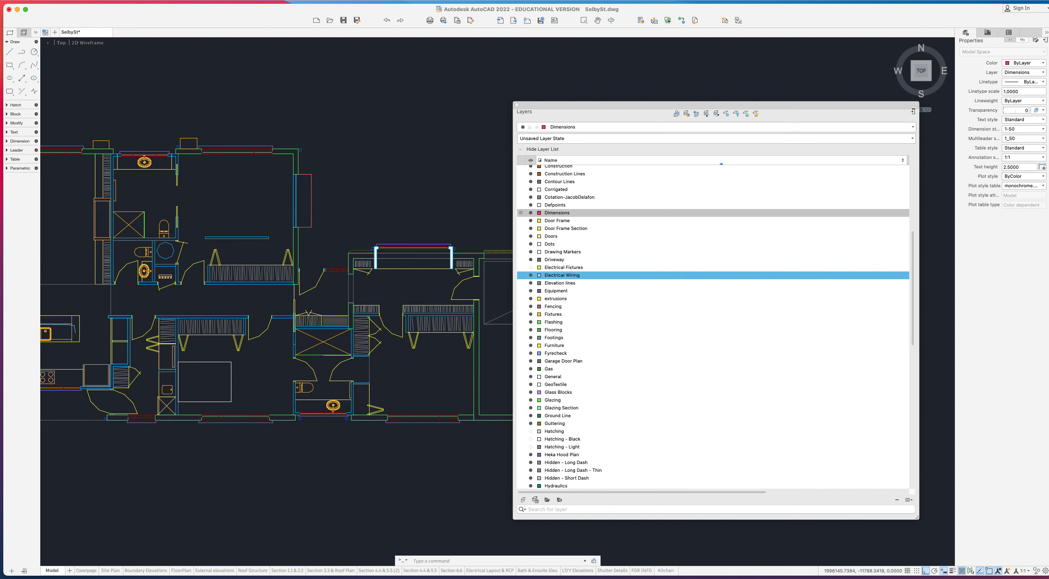
middle_click_drag(362, 376, 268, 356)
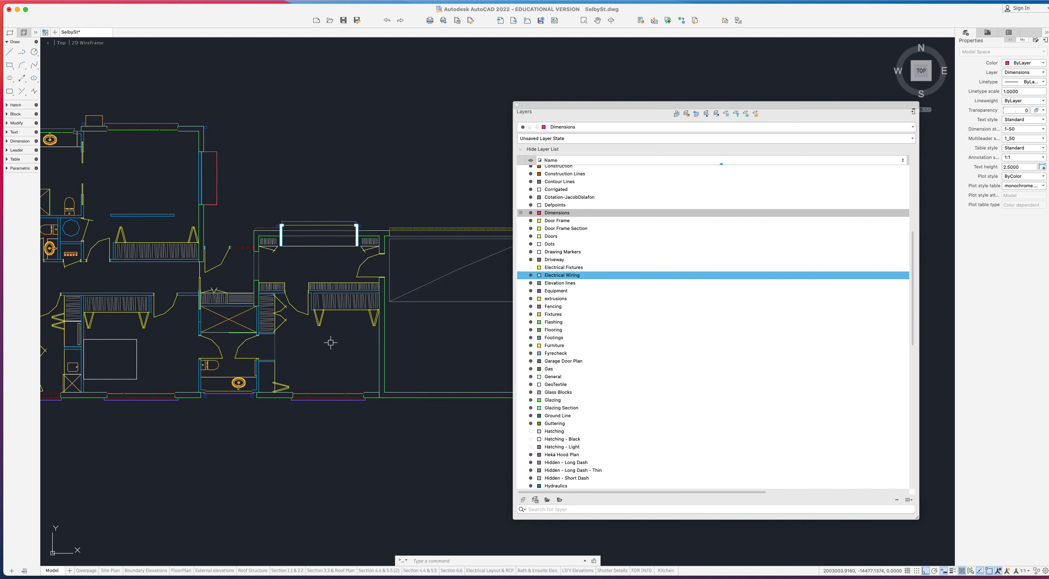
scroll(407, 277, "down", 3)
left_click(446, 301)
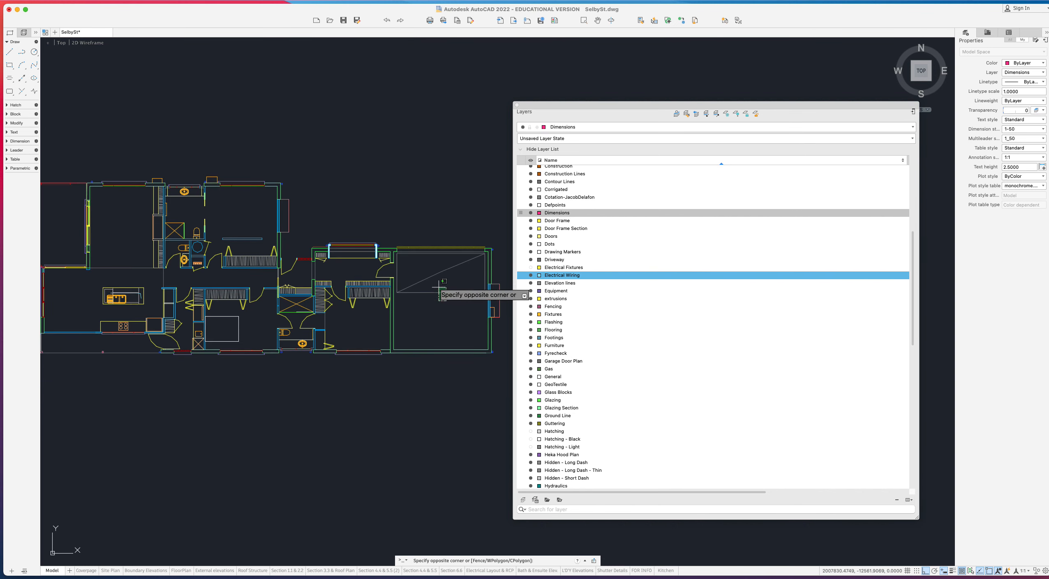
left_click(425, 269)
scroll(417, 258, "up", 1)
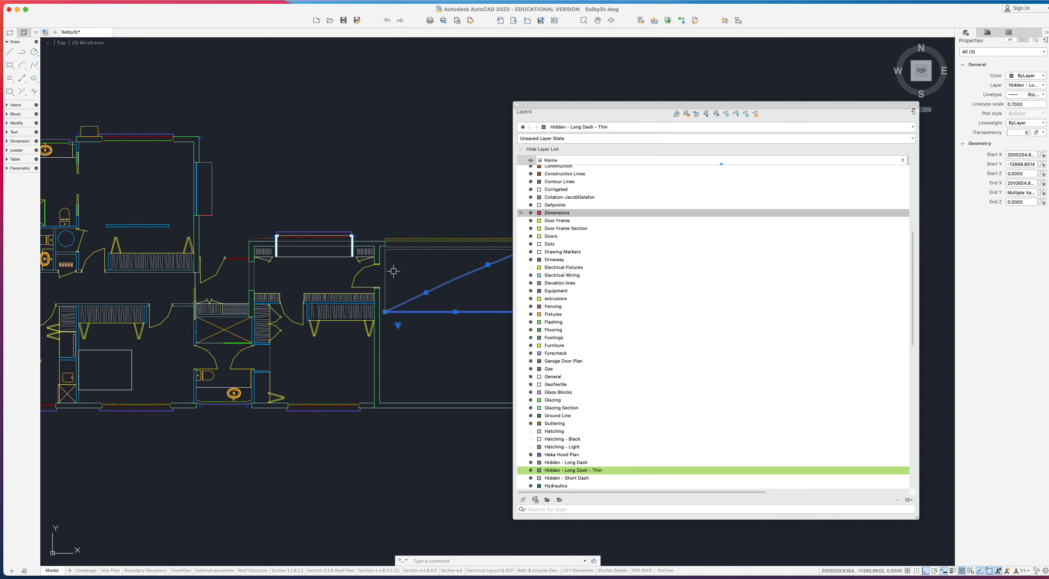
scroll(390, 280, "down", 3)
scroll(439, 275, "up", 4)
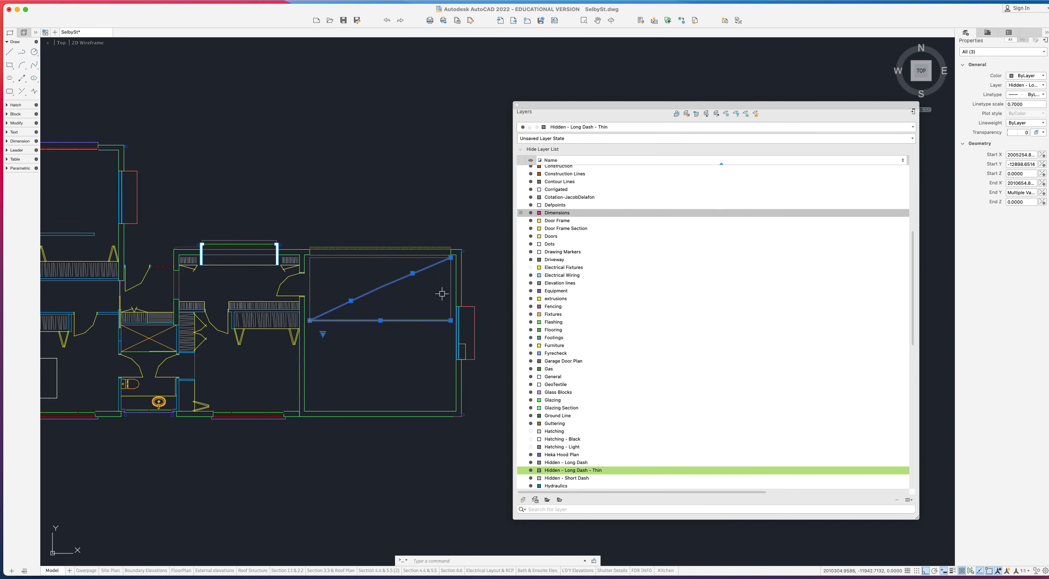
left_click(450, 290)
left_click(347, 272)
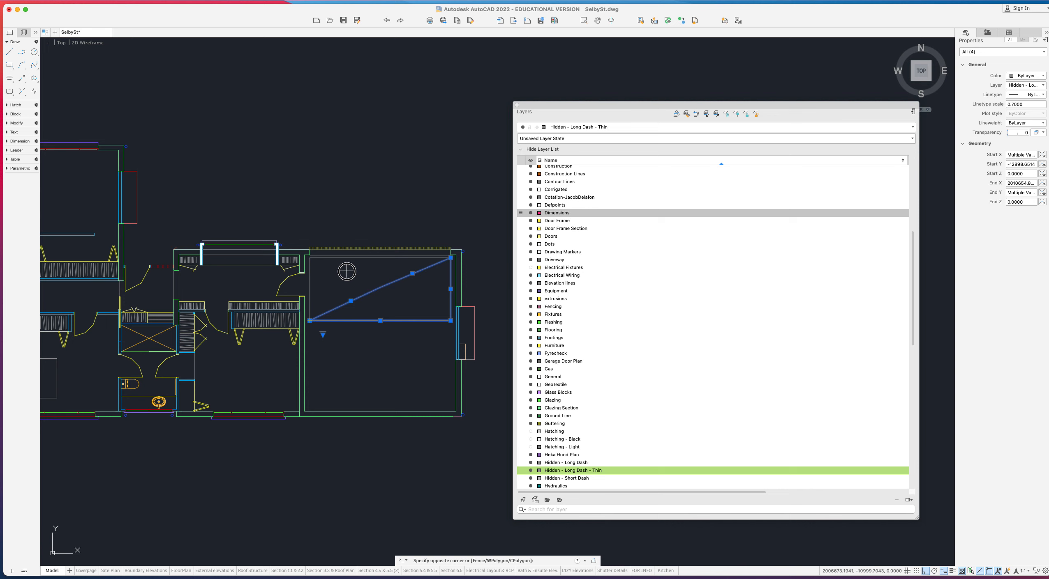
left_click(308, 281)
left_click(332, 258)
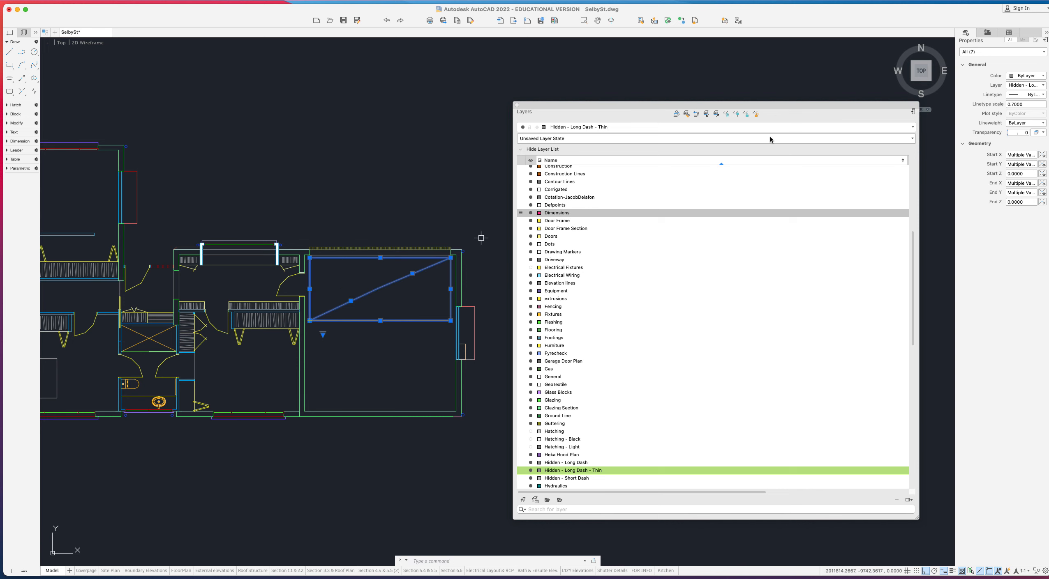
- Clear the selection and regenerate the drawing with REGEN
key("Escape")
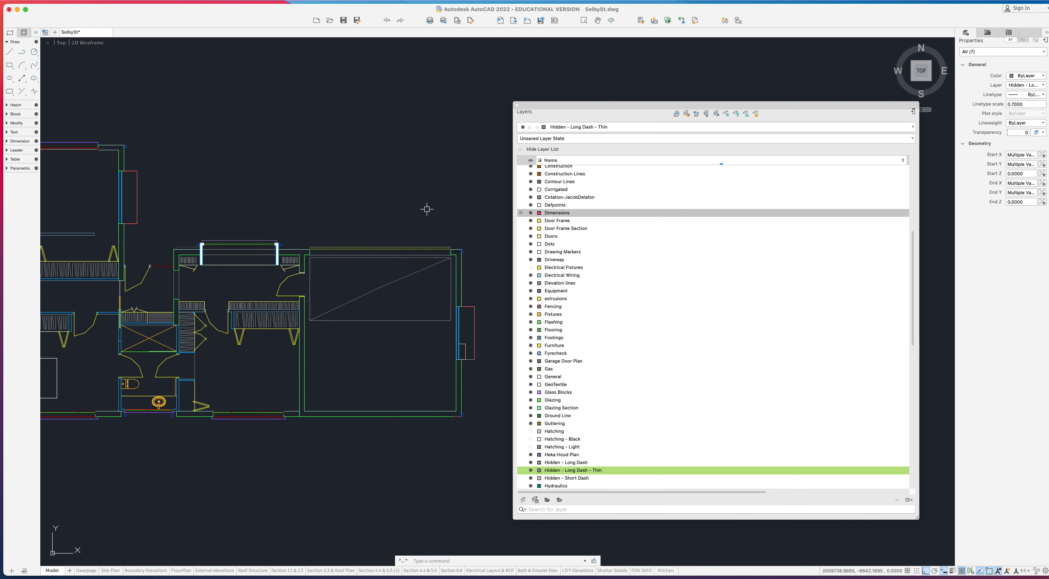
type("regen")
key("Return")
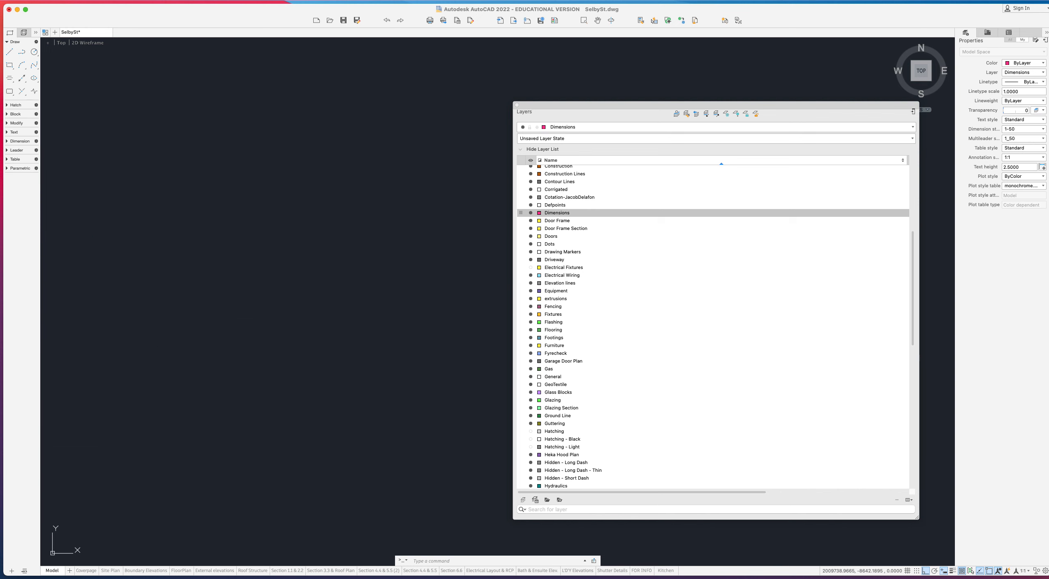
- Select the garage rectangle and diagonal lines and set their linetype scale to 10
scroll(374, 283, "up", 4)
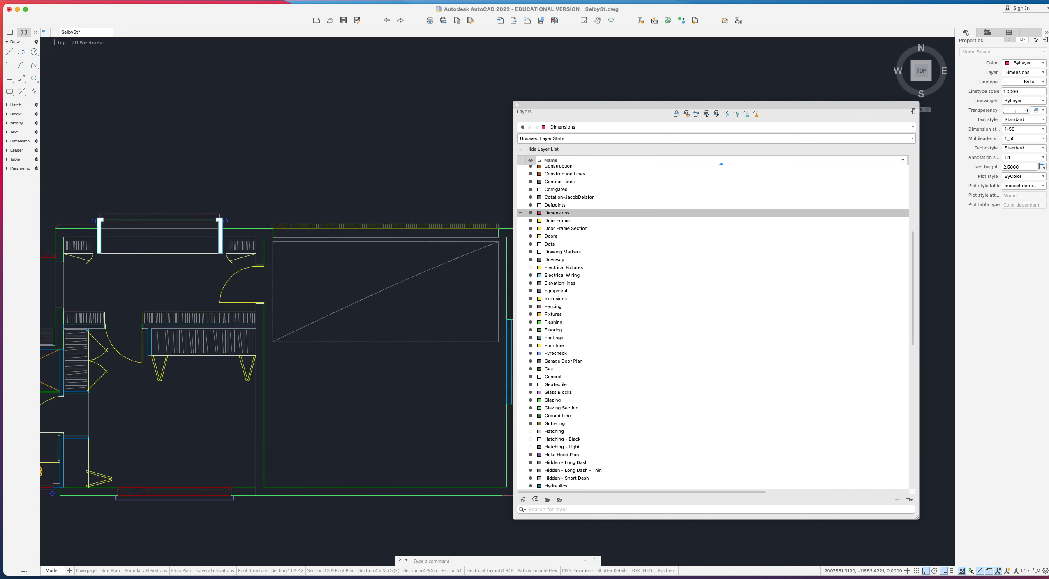
left_click(428, 416)
left_click(213, 289)
scroll(215, 289, "down", 2)
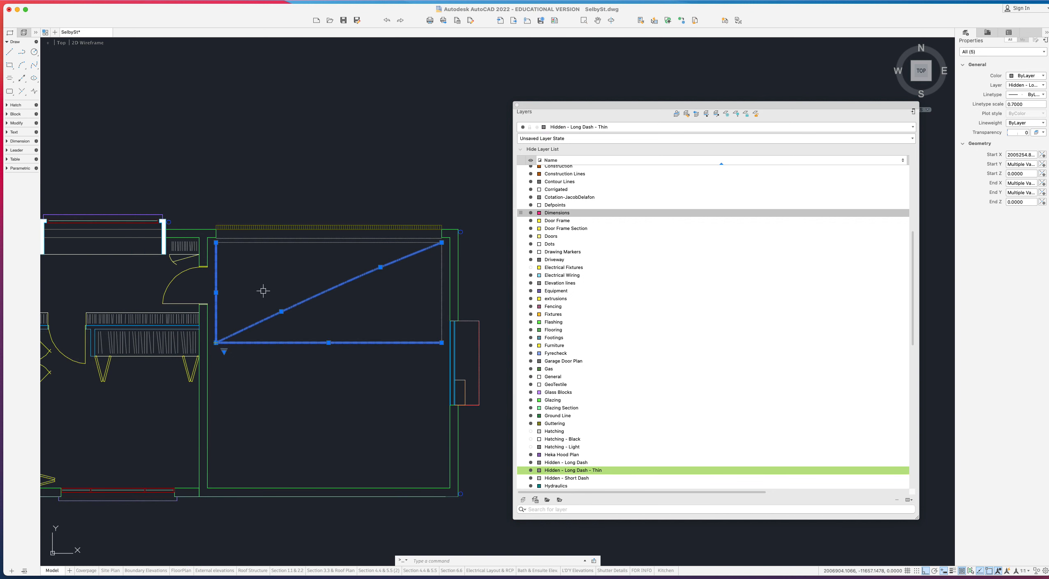
left_click(441, 272)
left_click(403, 242)
left_click(1039, 105)
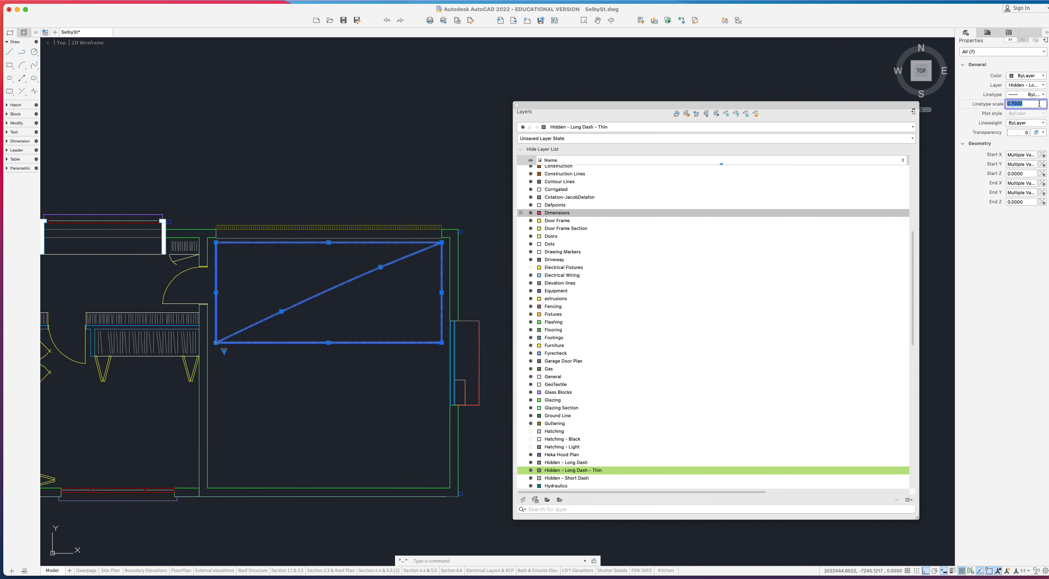
type("10")
key("Return")
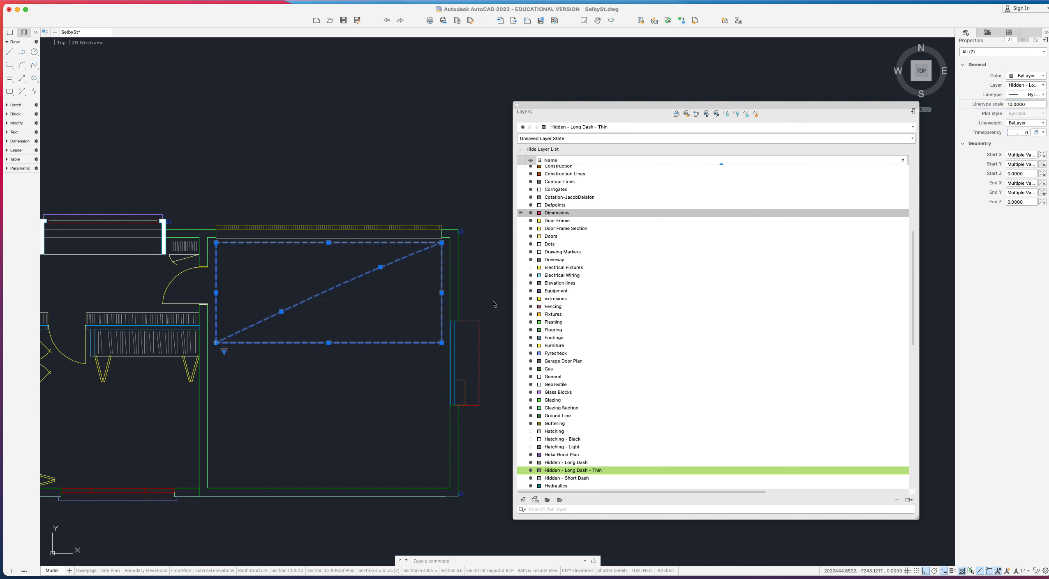
key("Escape")
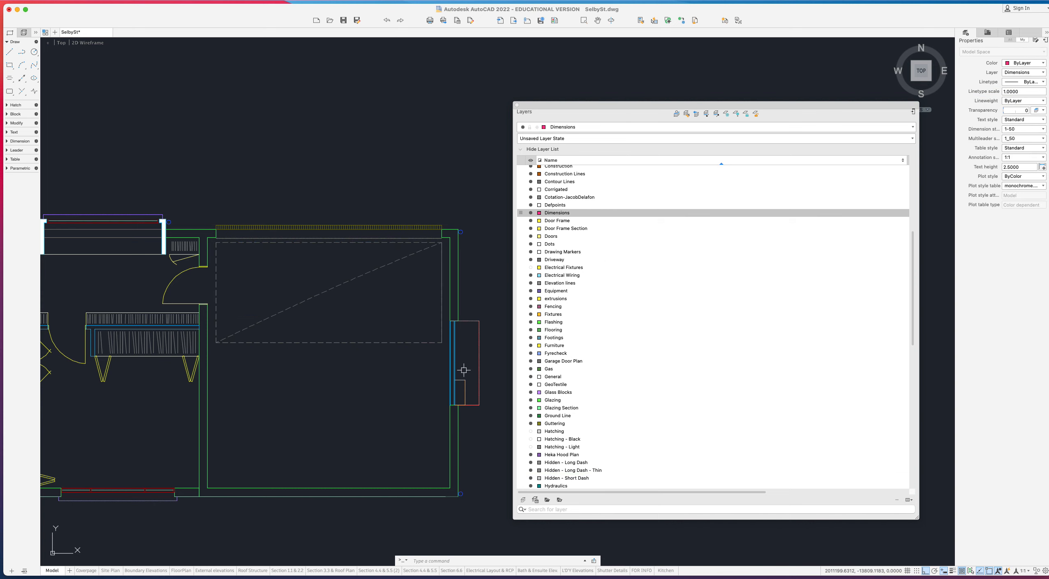
- Delete the garage door and pan around the plan to review the result
left_click(484, 412)
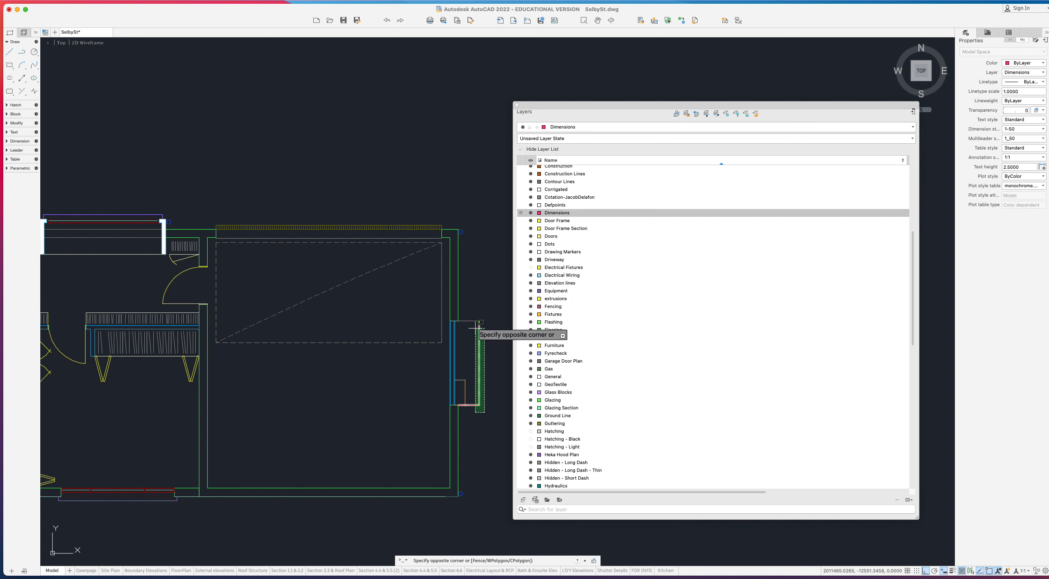
left_click(470, 293)
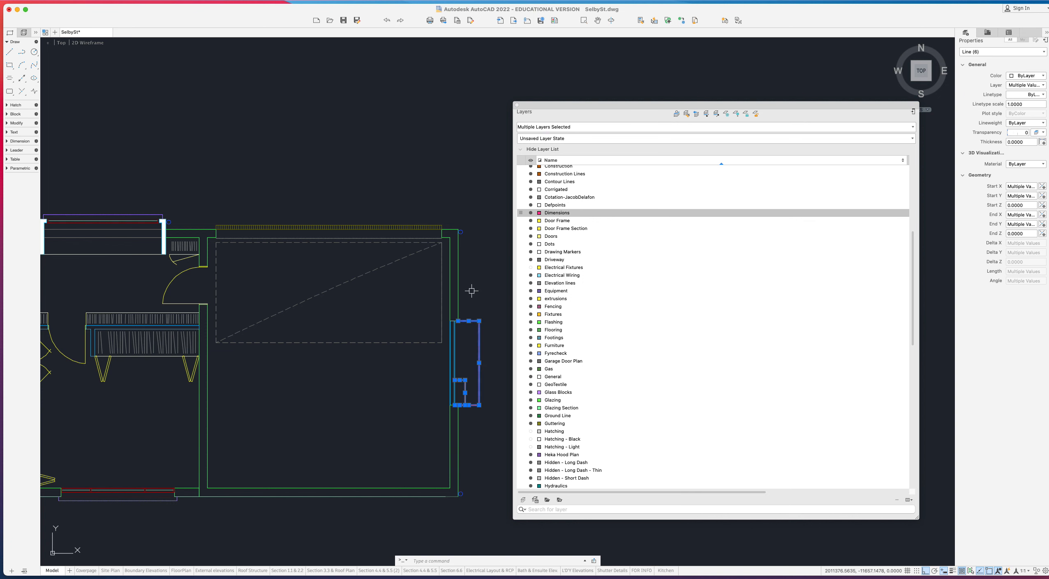
key("Delete")
scroll(476, 295, "down", 5)
middle_click_drag(448, 314, 491, 329)
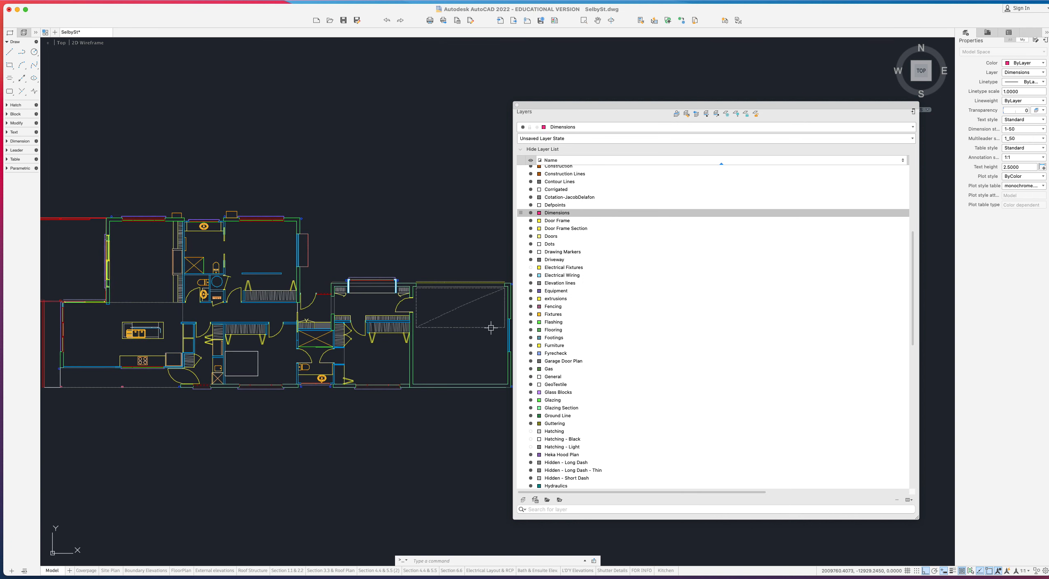
middle_click_drag(215, 296, 339, 319)
scroll(137, 261, "up", 5)
scroll(133, 265, "down", 2)
scroll(193, 294, "down", 5)
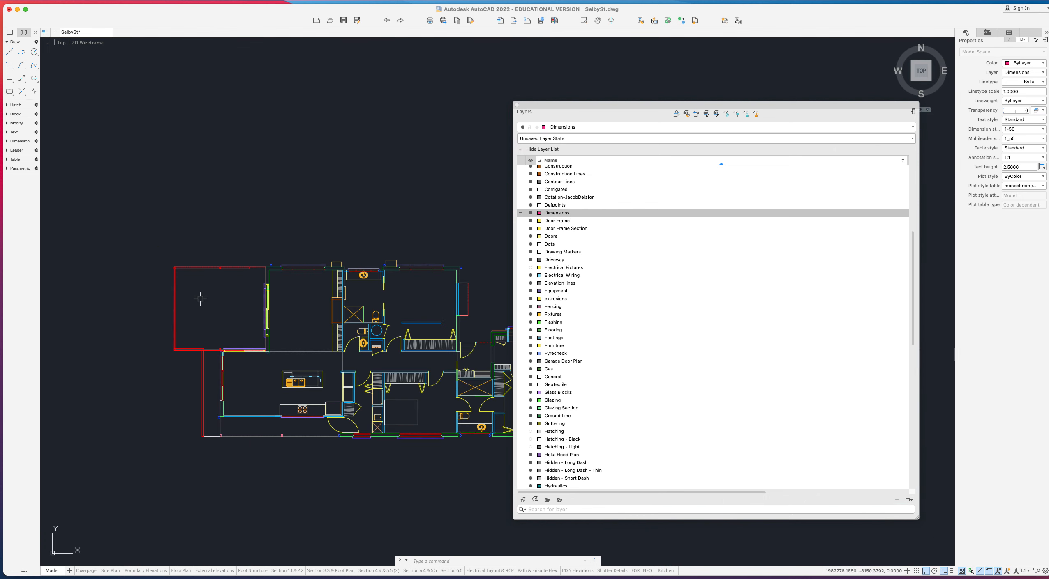
middle_click_drag(235, 319, 201, 318)
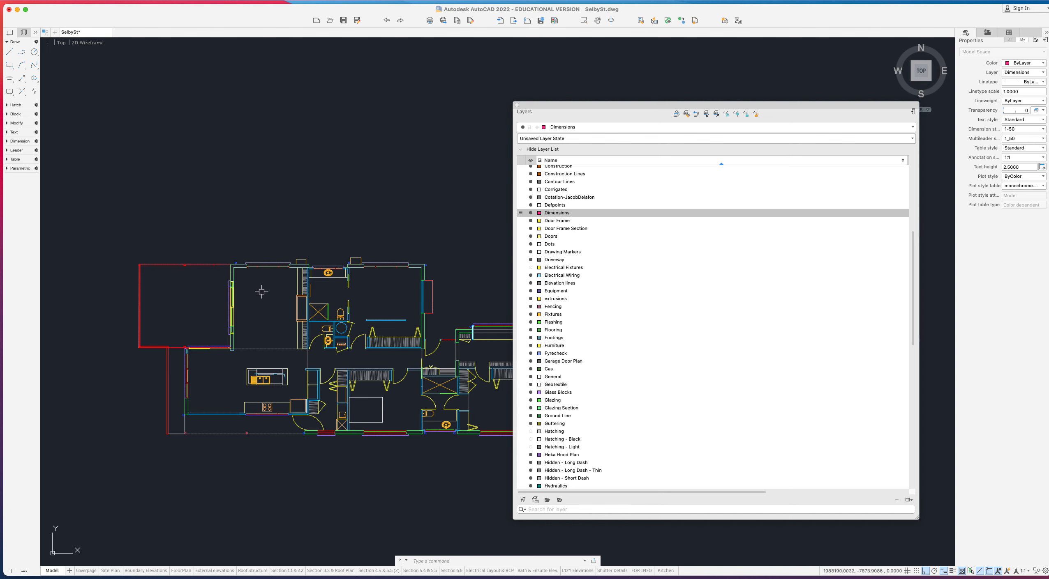
scroll(263, 364, "up", 4)
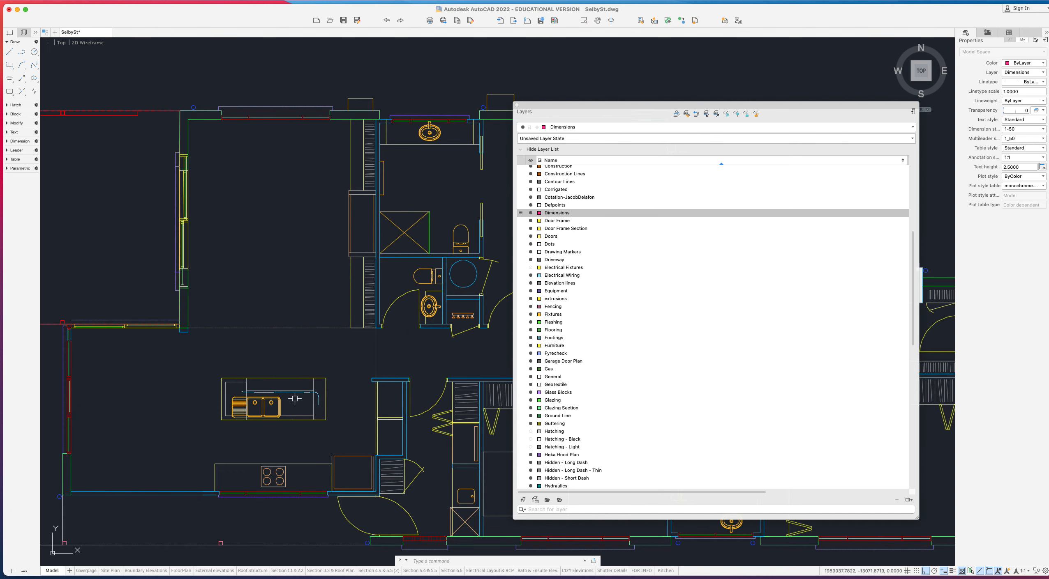
scroll(294, 399, "up", 5)
- Clear the stray wiring-line selection and regenerate the drawing with RE
left_click(316, 375)
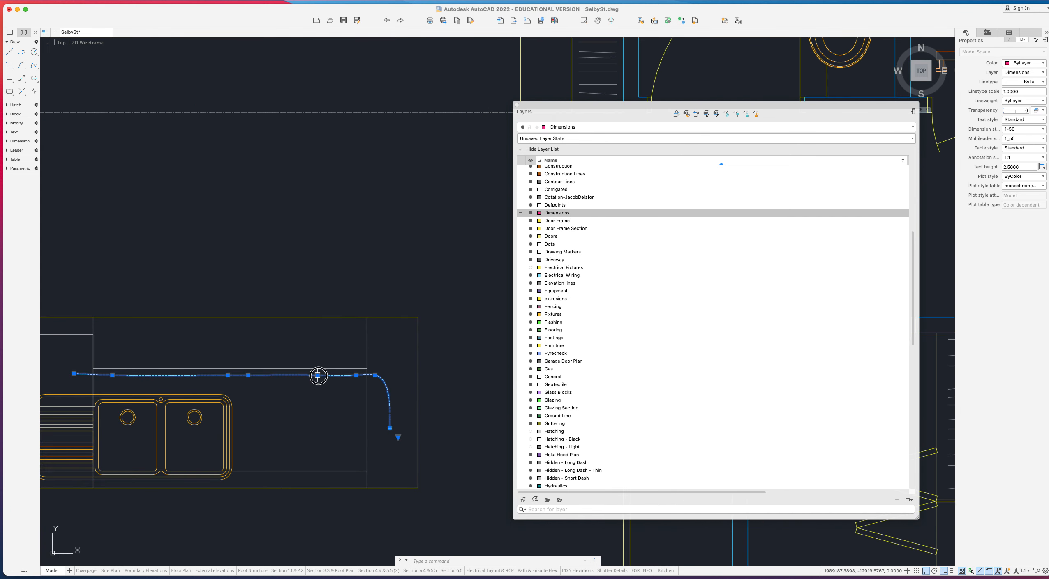
key("Escape")
scroll(271, 356, "down", 3)
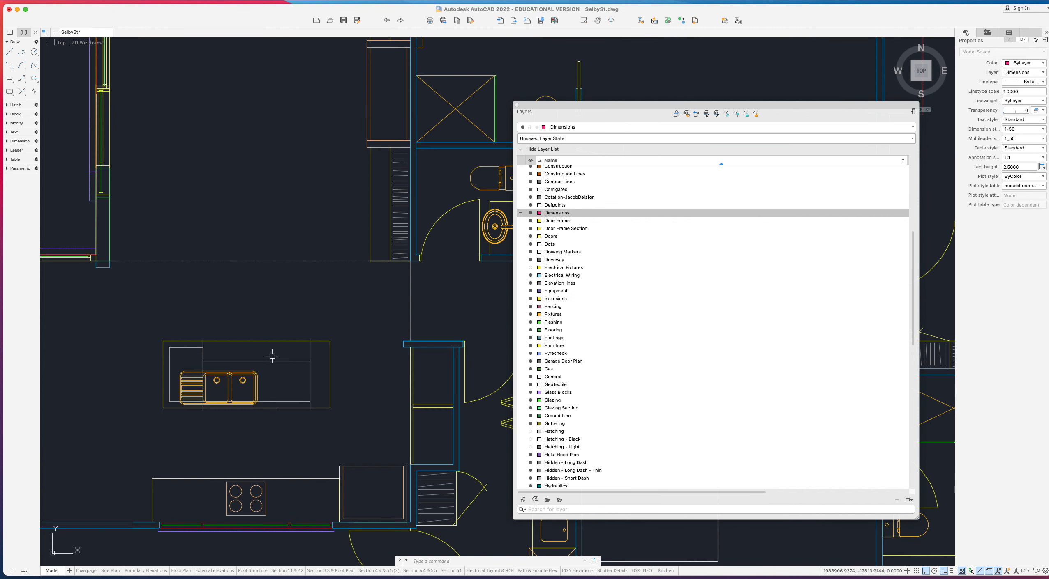
type("rege")
key("Return")
- Set the global linetype scale to 10 with LTSCALE
type("ltscal")
key("Return")
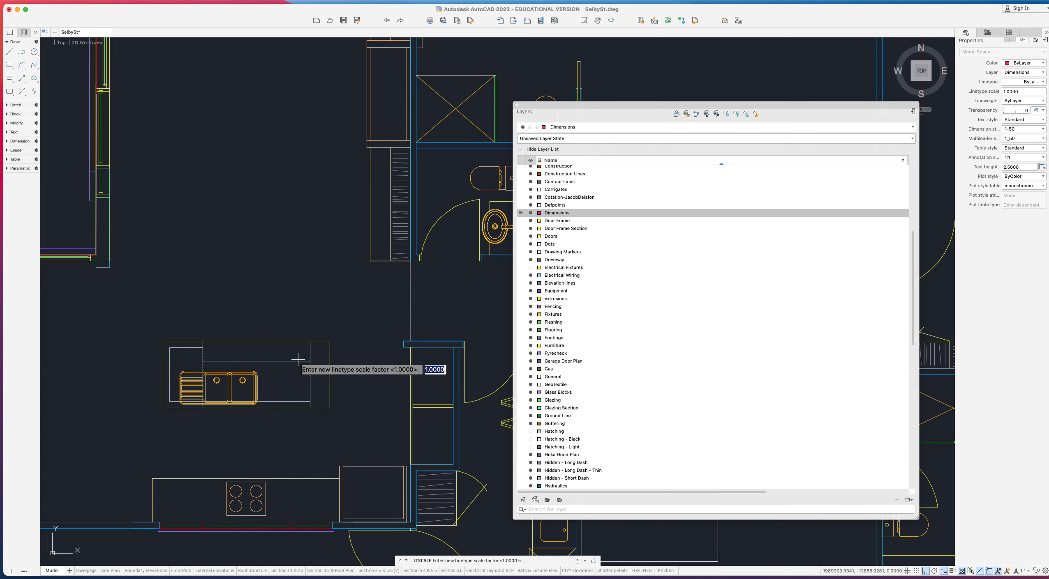
type("10")
key("Return")
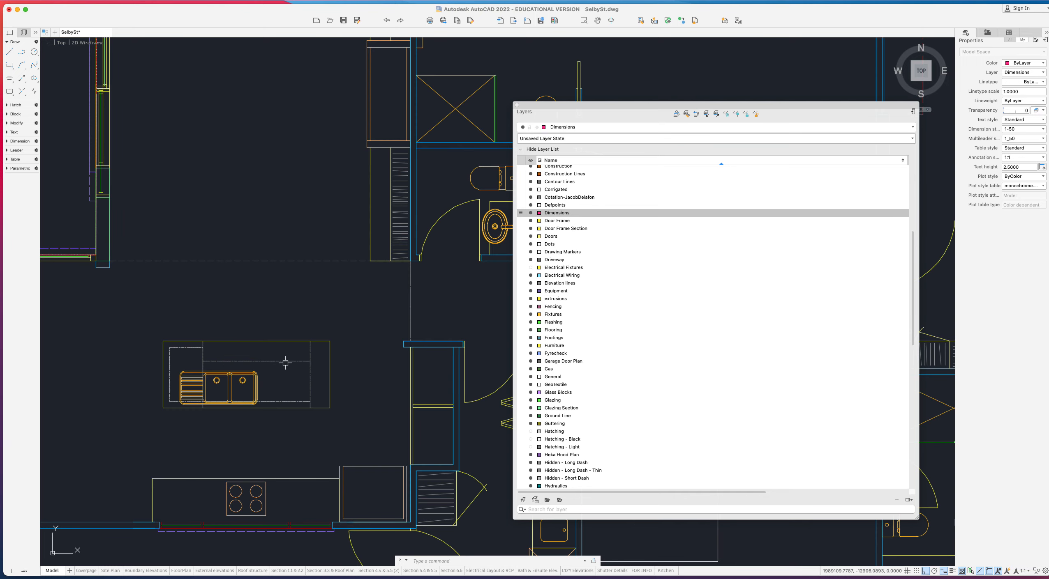
scroll(287, 363, "down", 1)
scroll(313, 324, "down", 1)
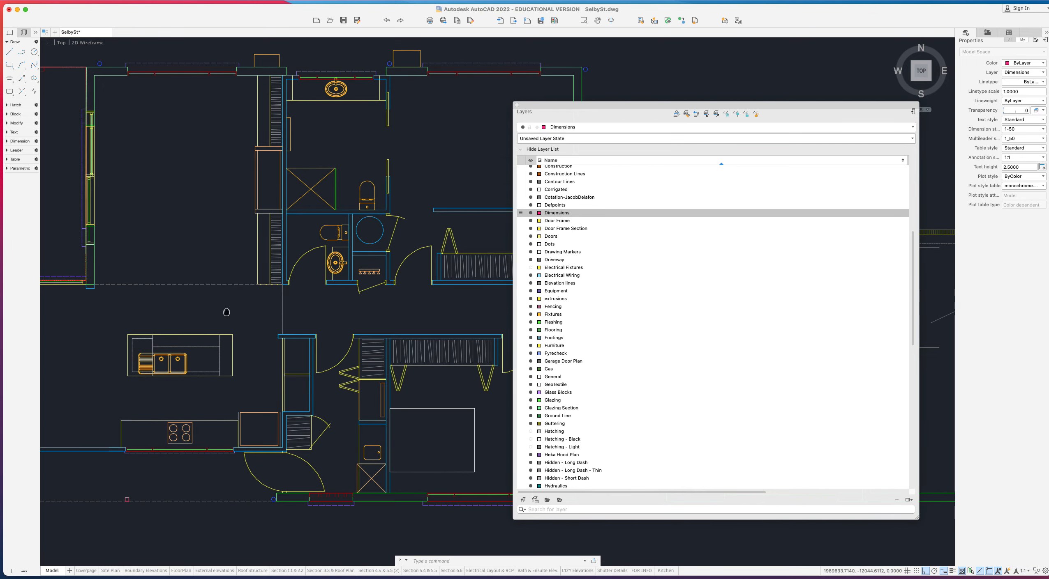
scroll(217, 342, "up", 2)
left_click(235, 385)
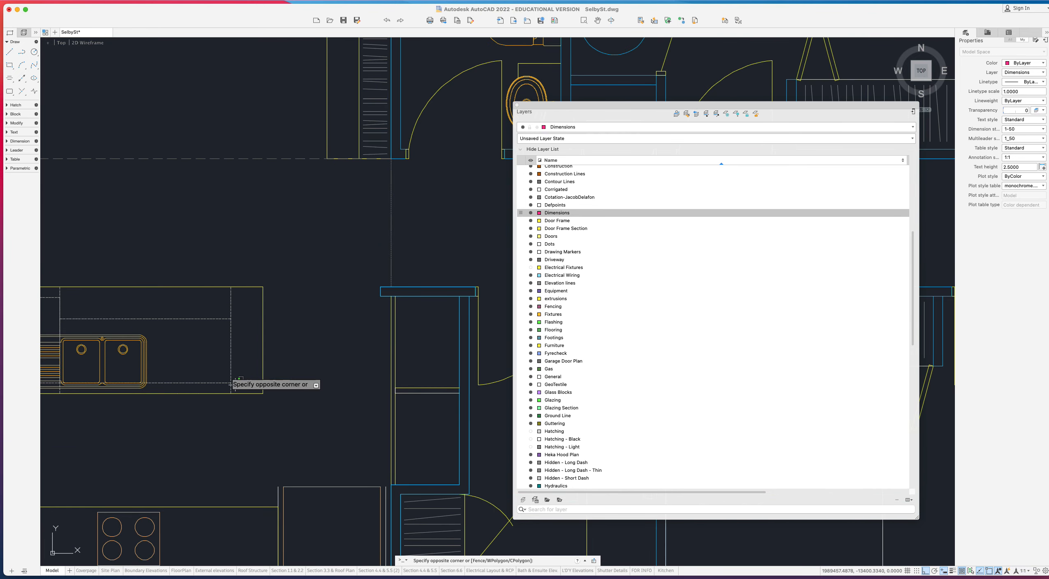
left_click(201, 317)
middle_click_drag(166, 328, 303, 335)
left_click(209, 334)
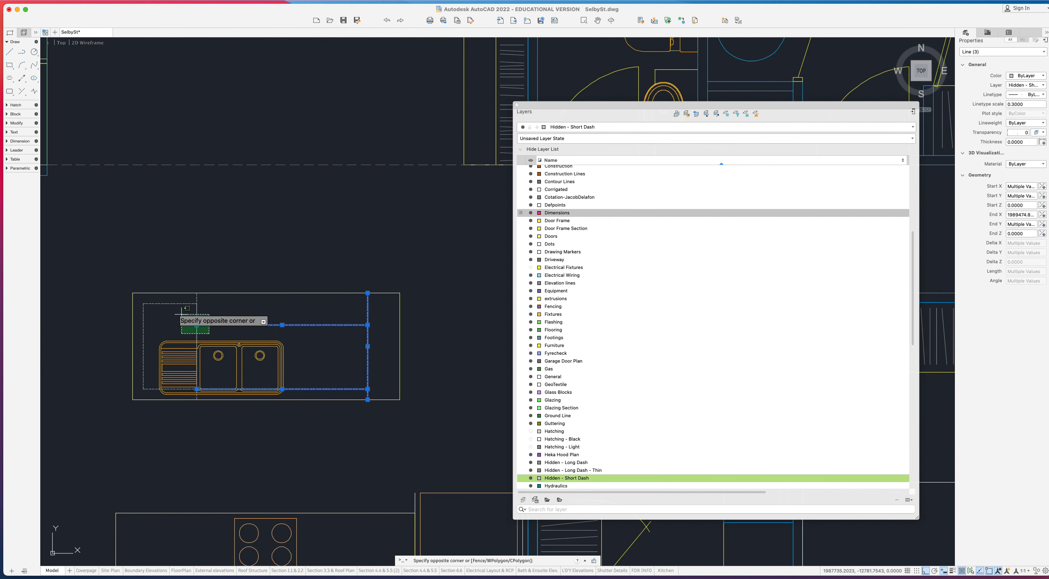
left_click(167, 300)
left_click(155, 318)
left_click(140, 320)
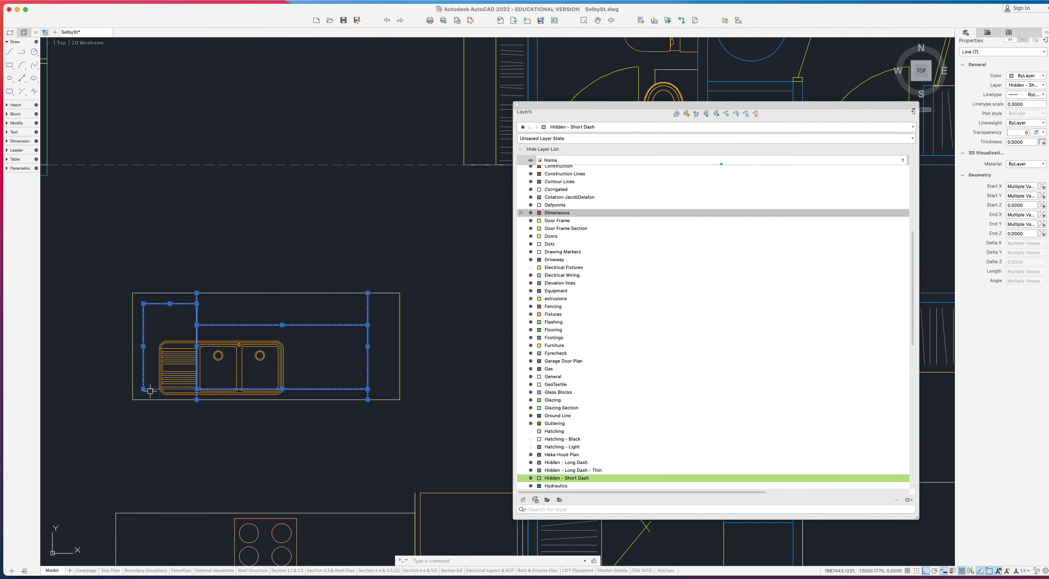
key("Escape")
scroll(187, 286, "down", 5)
scroll(183, 311, "up", 6)
left_click(182, 320)
key("Escape")
scroll(157, 280, "down", 4)
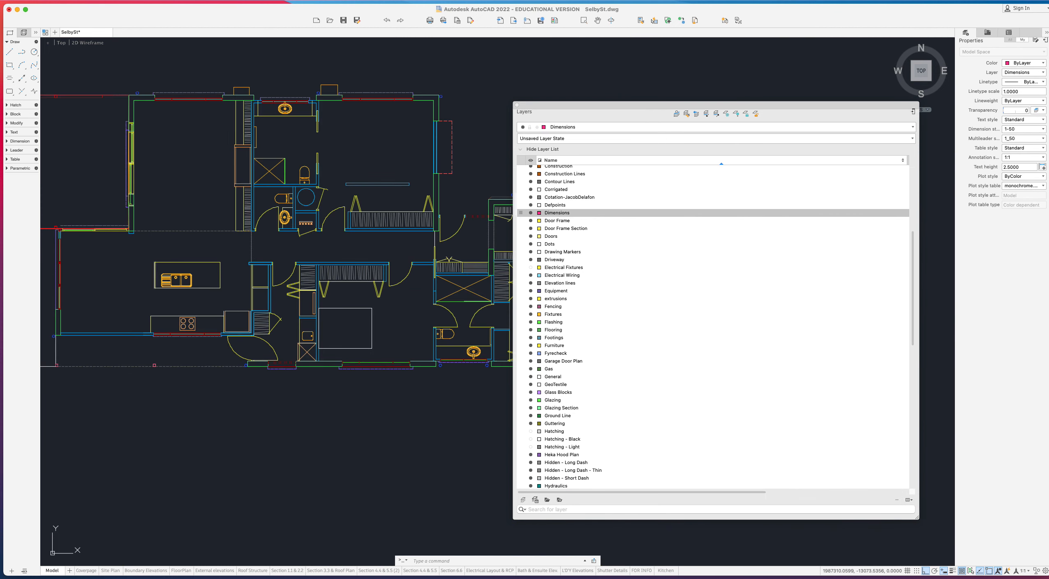
middle_click_drag(258, 256, 265, 283)
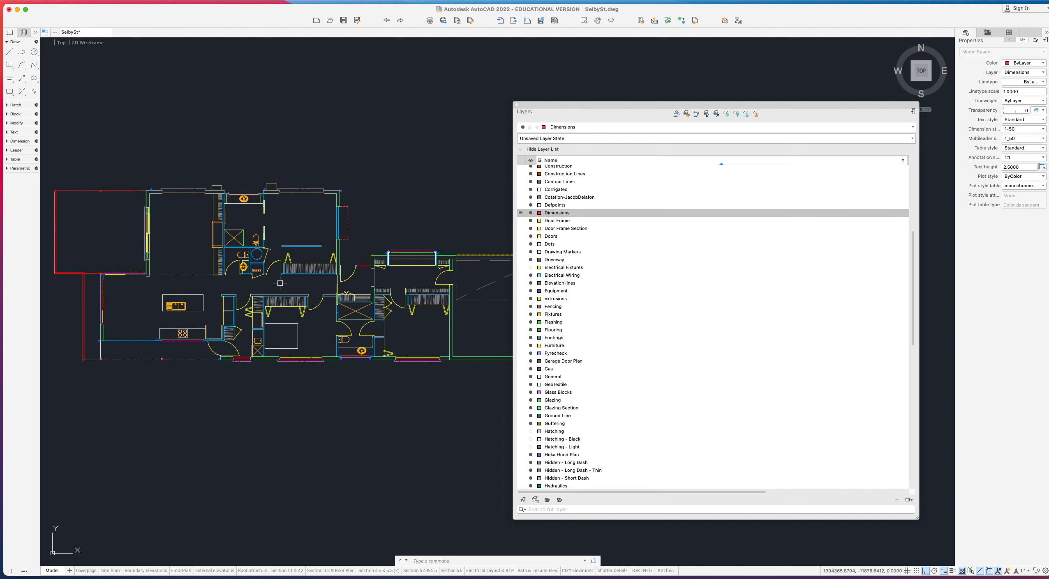
scroll(269, 178, "up", 6)
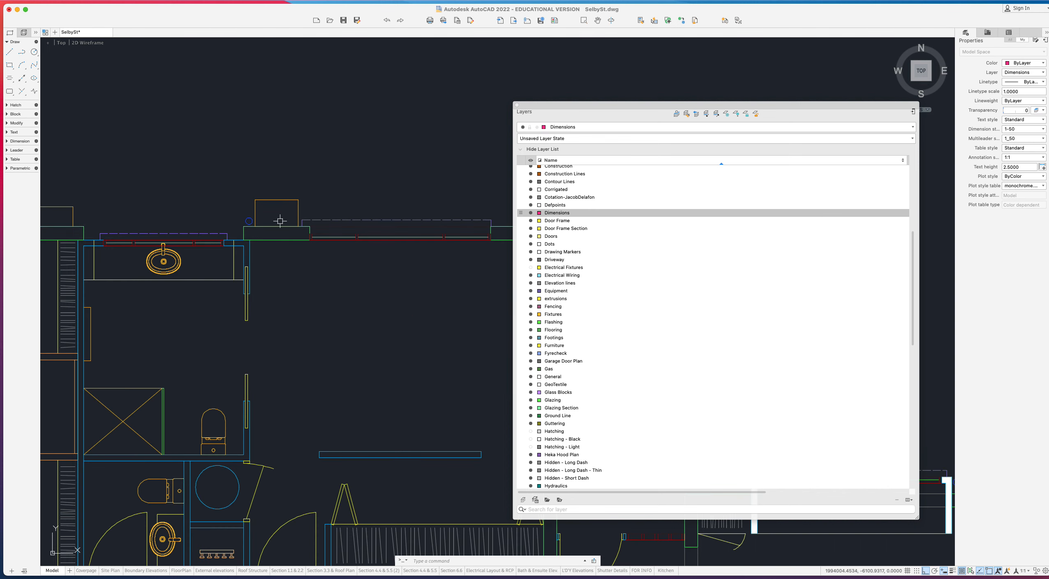
left_click(276, 200)
scroll(162, 181, "up", 2)
middle_click_drag(163, 181, 278, 195)
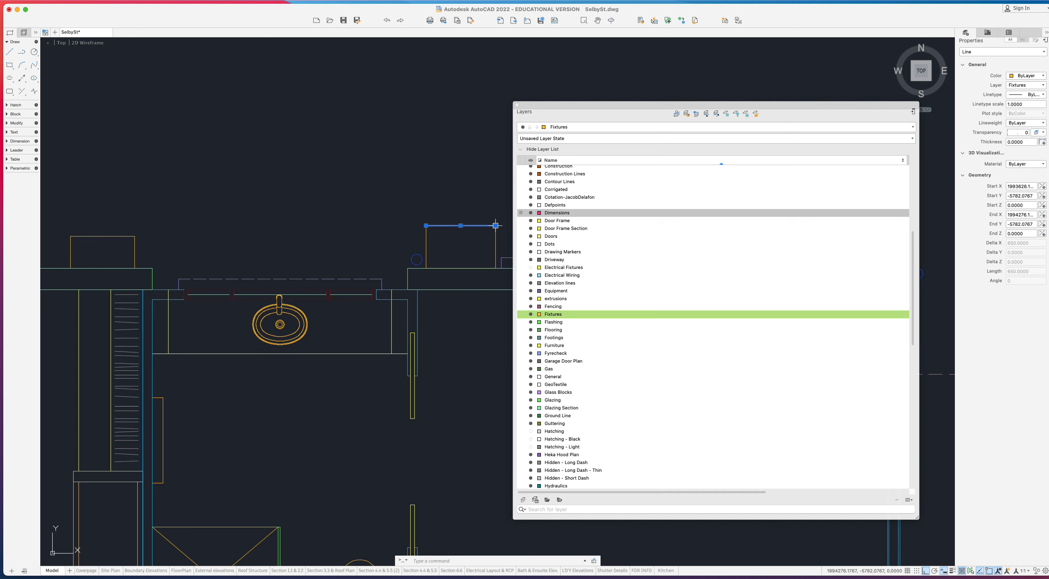
left_click(505, 249)
left_click(360, 196)
left_click(192, 248)
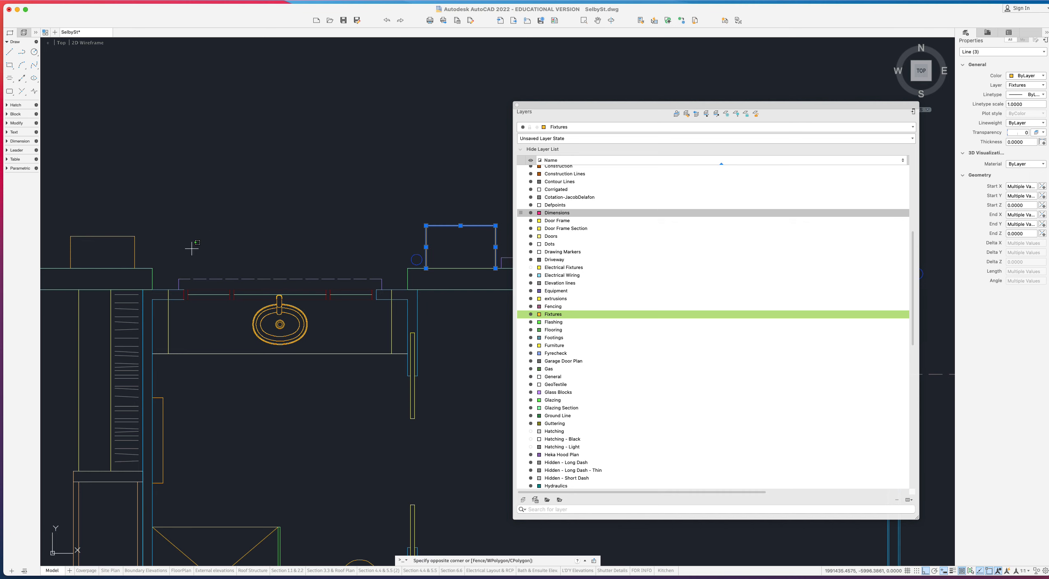
left_click(65, 211)
key("Escape")
scroll(102, 235, "down", 10)
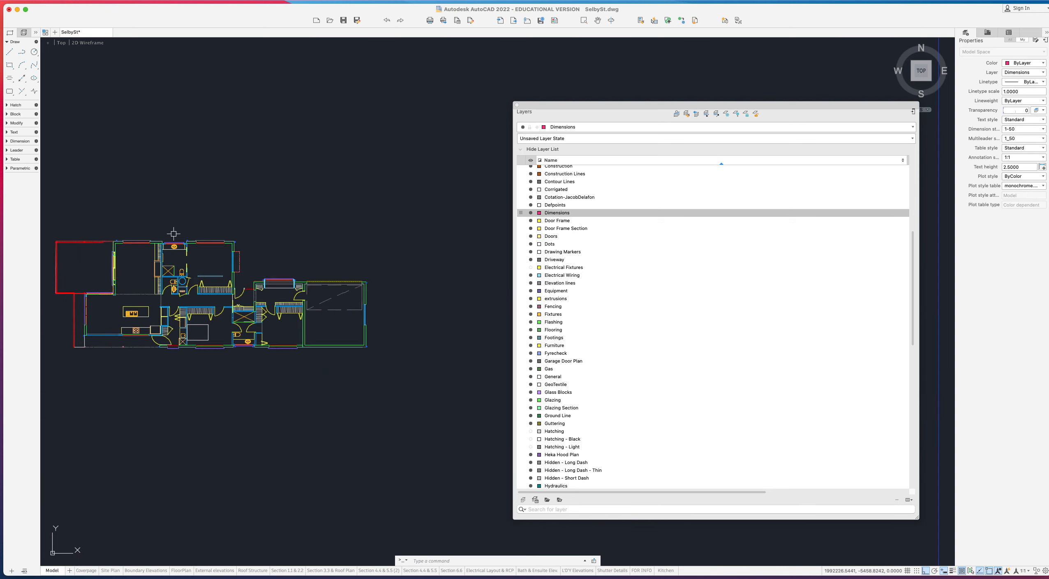
- Copy the whole floor plan with CO and place the duplicate directly above the original
left_click(102, 234)
left_click(363, 343)
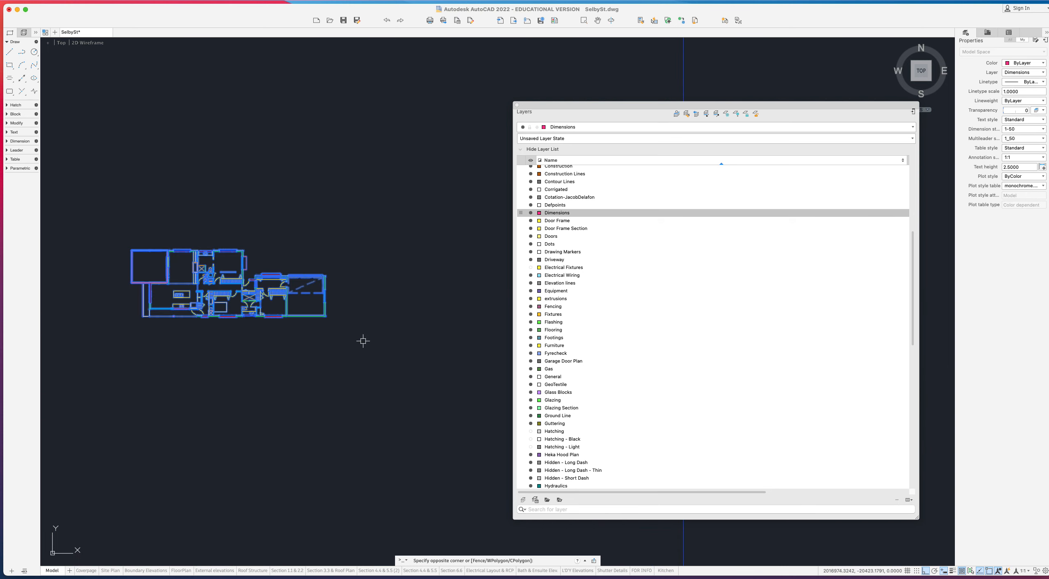
type("co")
key("Return")
left_click(362, 341)
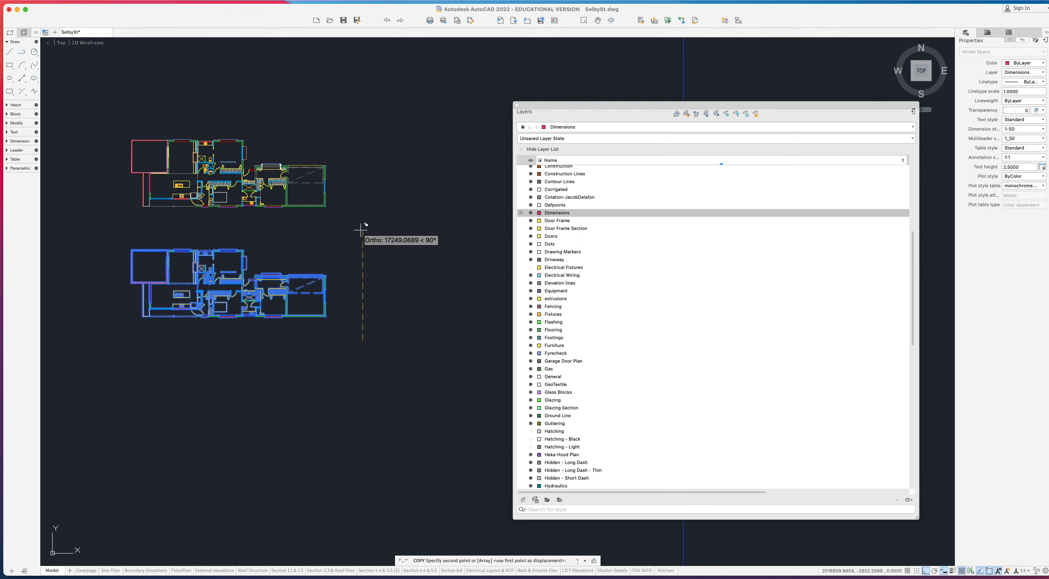
left_click(362, 228)
key("Escape")
left_click(345, 214)
- Put the upper plan copy on layer 0 with a 0.15 mm lineweight
left_click(112, 117)
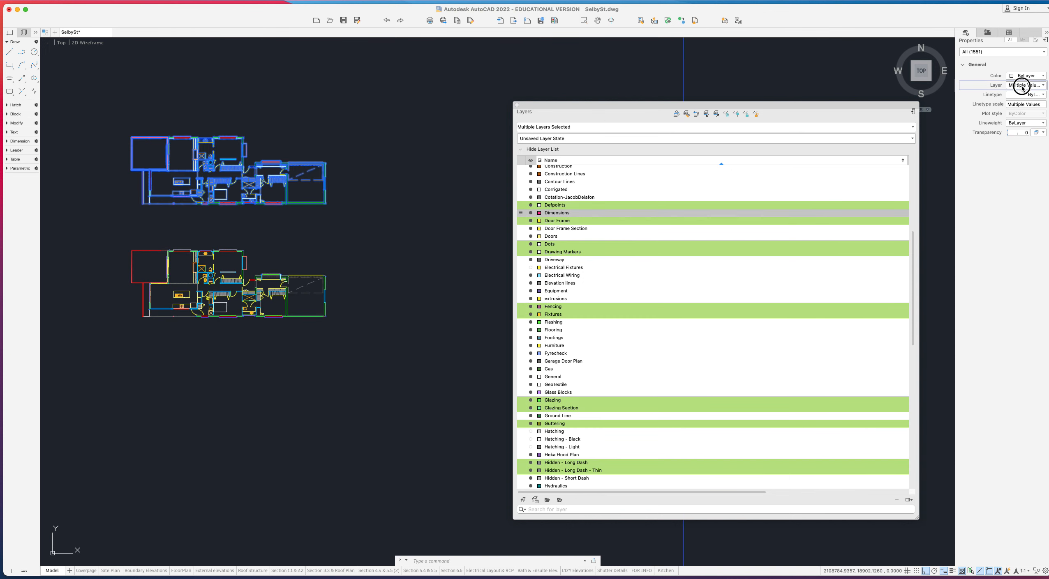
left_click(1025, 85)
left_click(1017, 103)
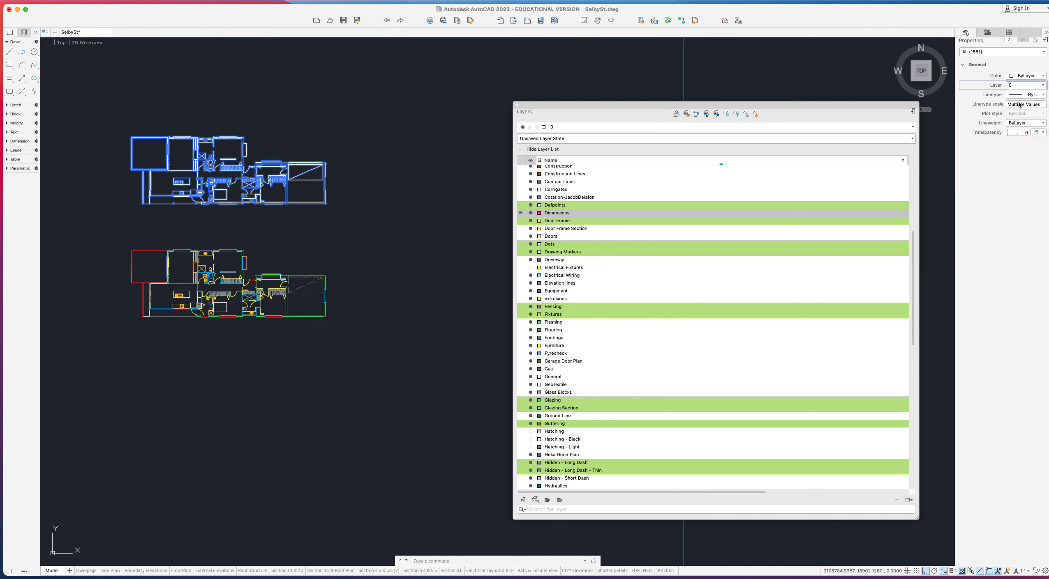
left_click(1014, 123)
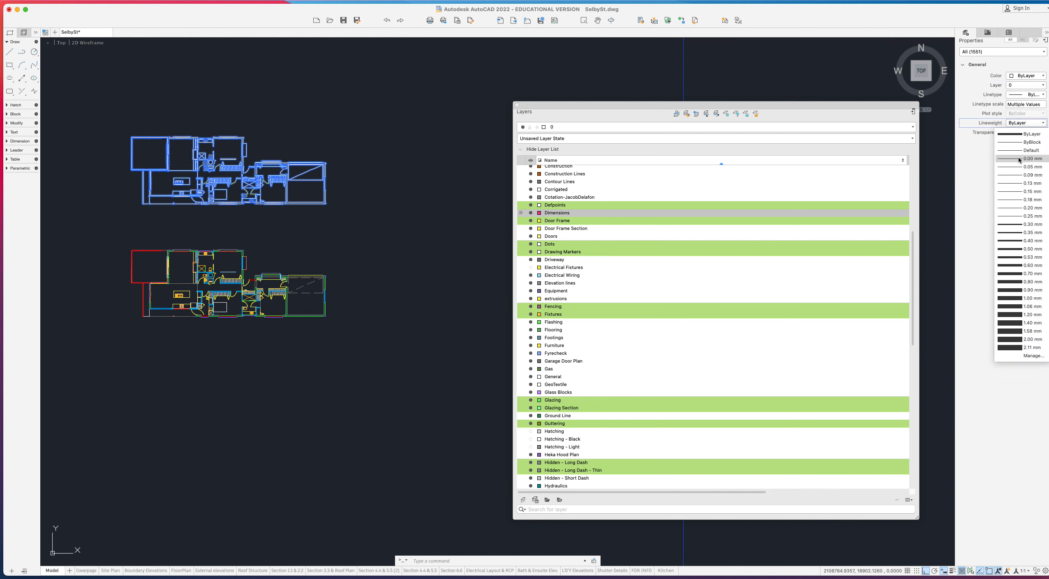
left_click(1023, 191)
scroll(169, 159, "up", 5)
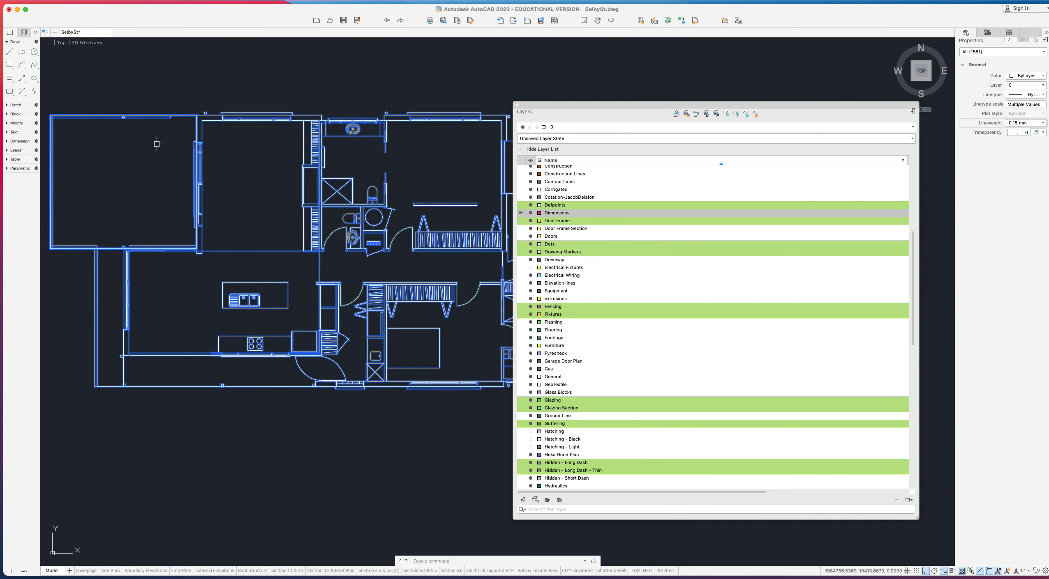
scroll(164, 153, "down", 4)
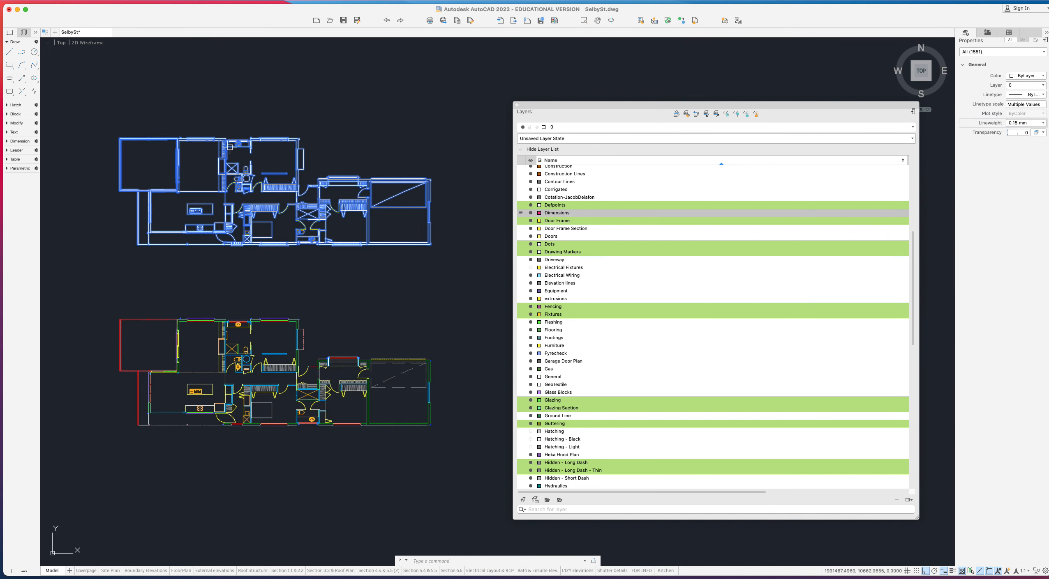
- Turn off the Hidden - Short Dash layer and add a new Layout1 paper sheet
key("Escape")
scroll(247, 165, "up", 4)
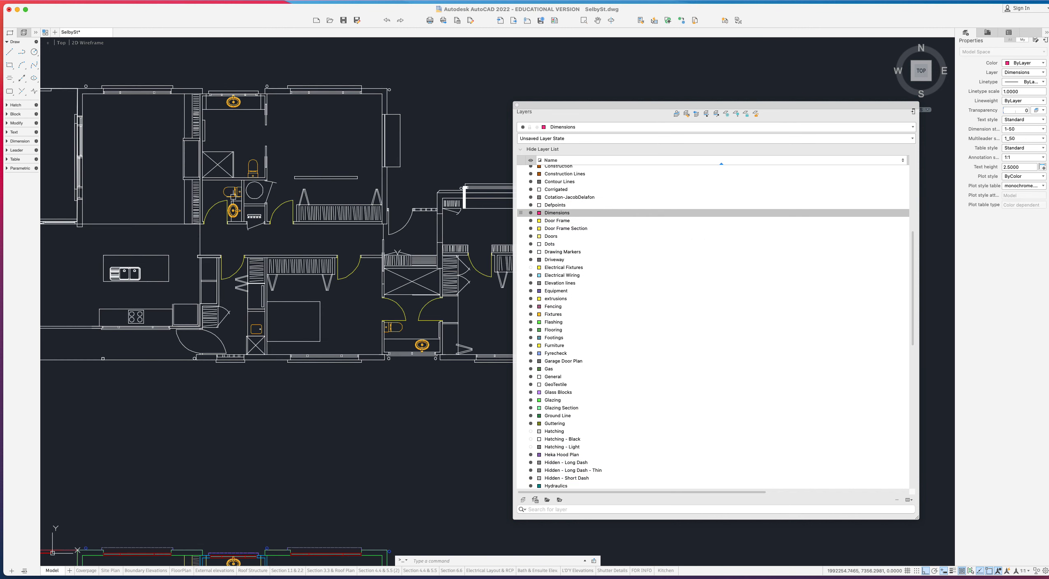
left_click(240, 192)
scroll(240, 192, "down", 4)
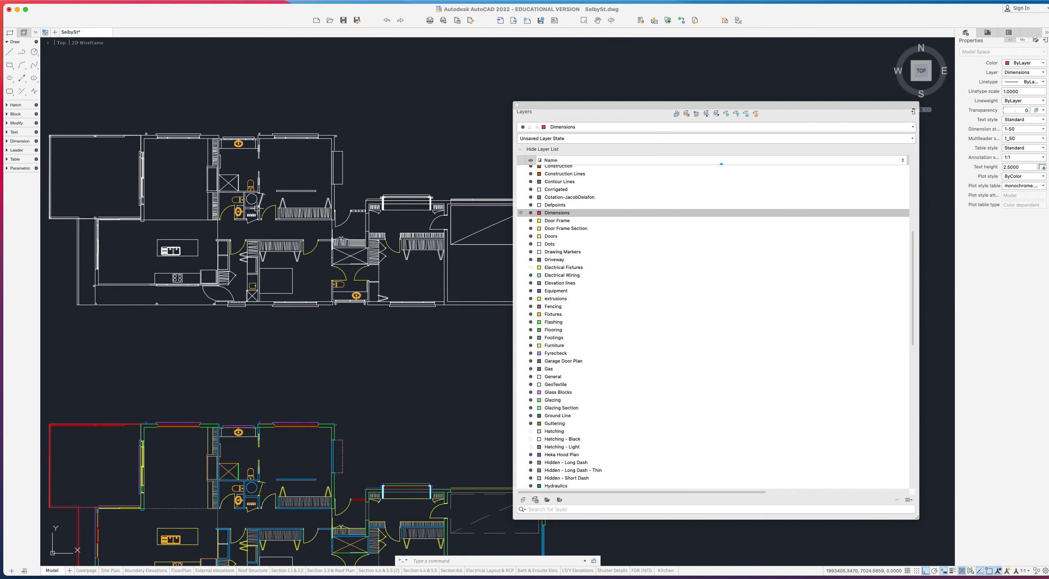
key("Escape")
scroll(253, 267, "down", 3)
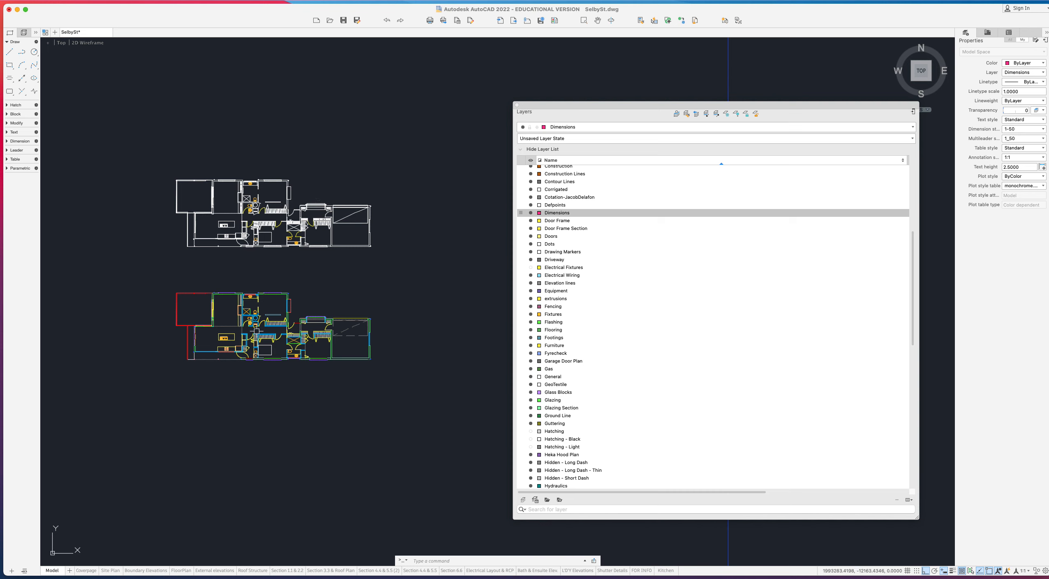
left_click(531, 478)
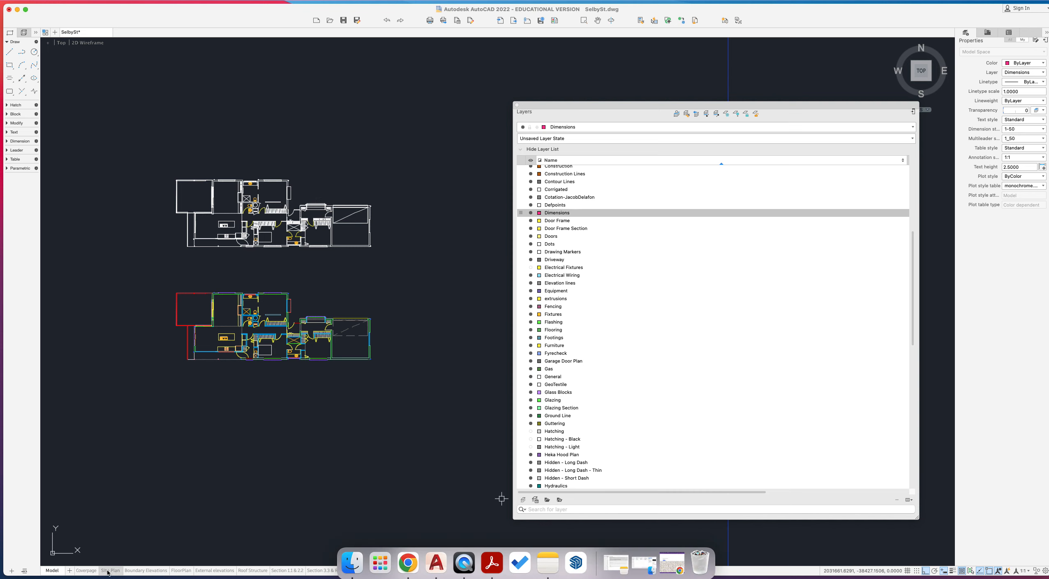
left_click(86, 571)
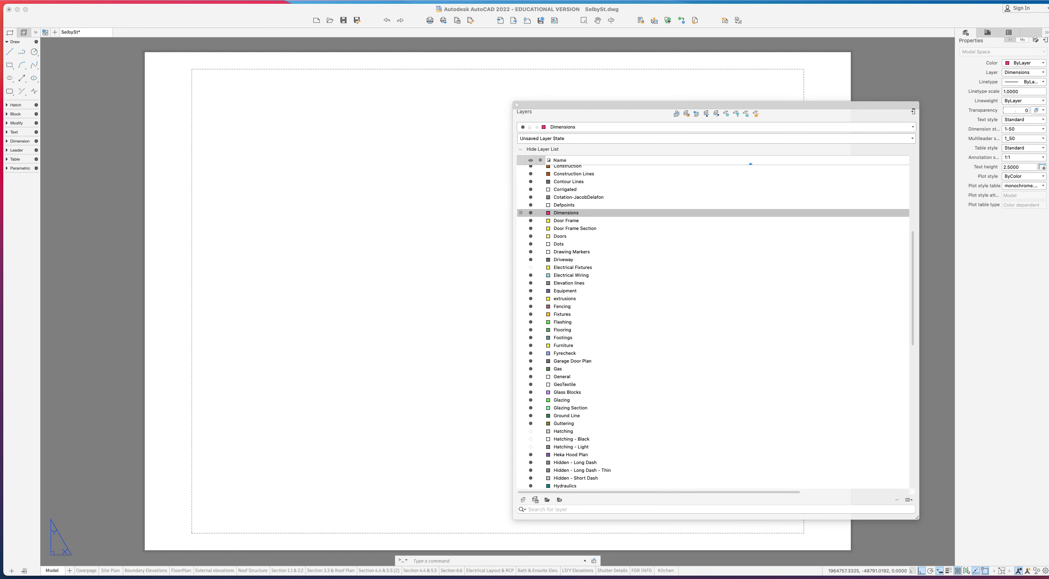
- Delete Layout1's default viewport from the sheet
left_click(516, 106)
left_click(462, 116)
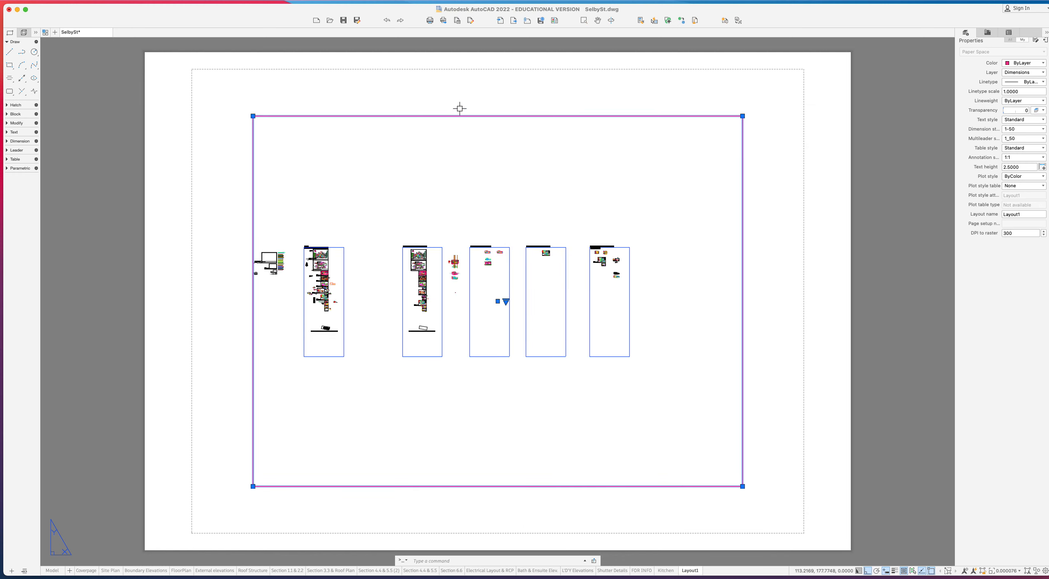
key("Delete")
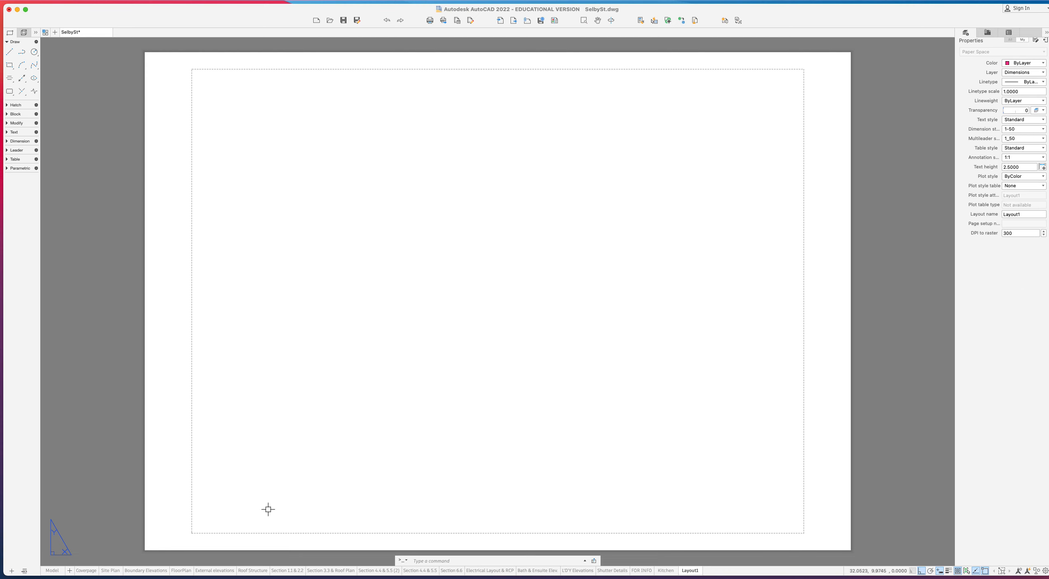
- Set Layout1's page setup paper size to ISO A3 (420.00 x 297.00 MM)
right_click(688, 577)
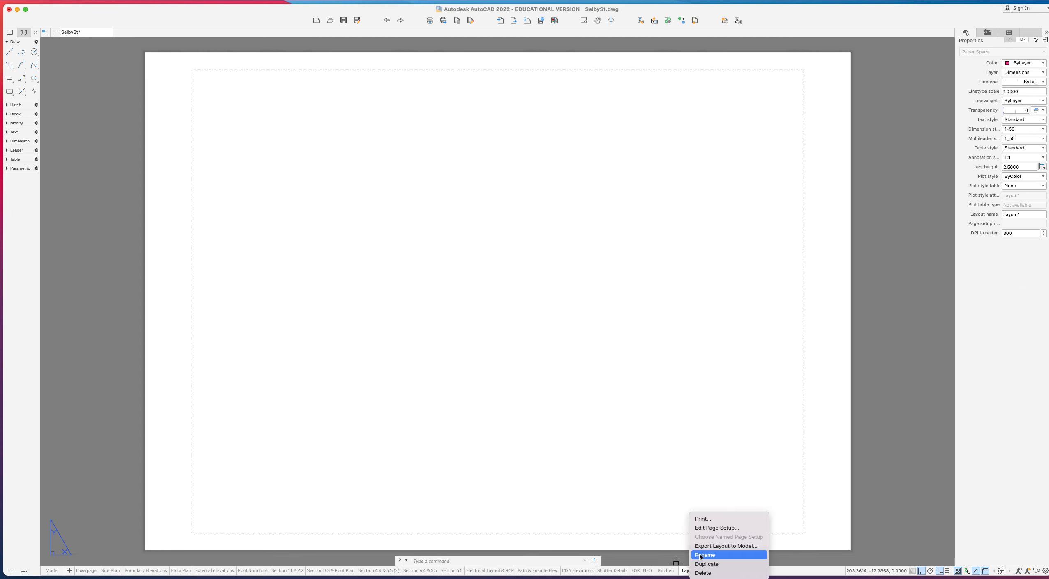
left_click(716, 529)
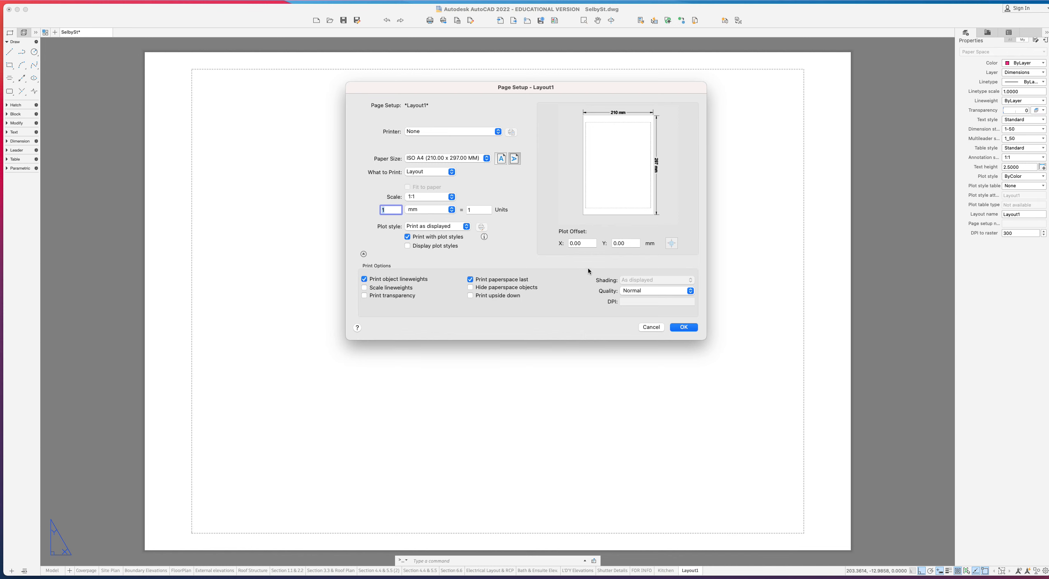
left_click(413, 159)
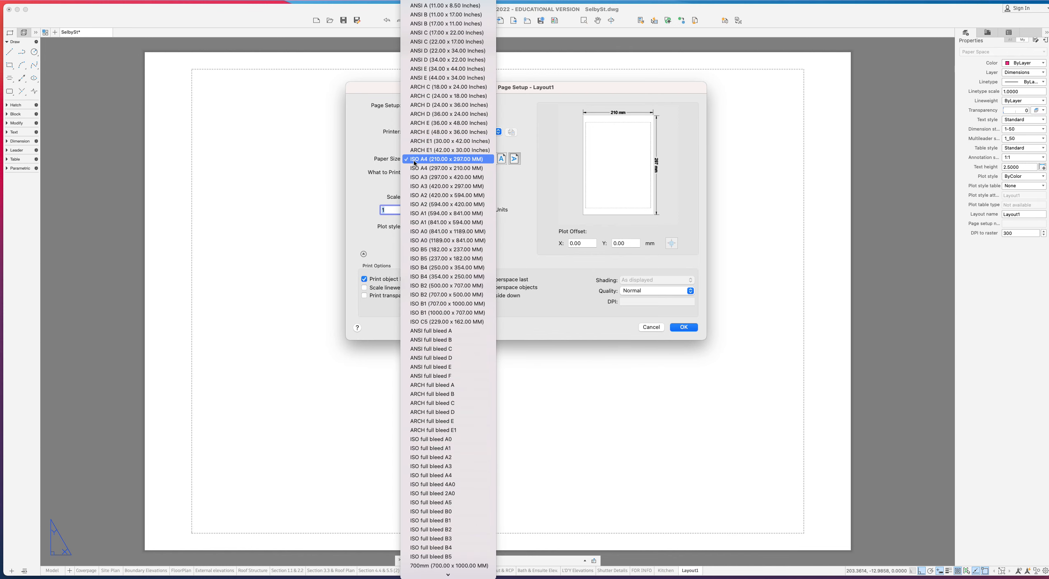
left_click(448, 187)
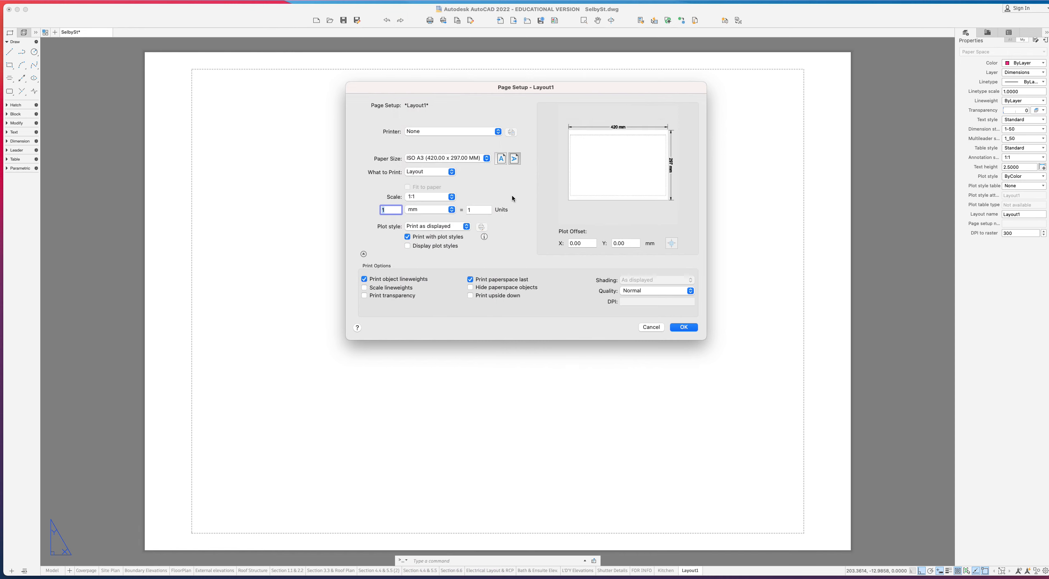
left_click(674, 328)
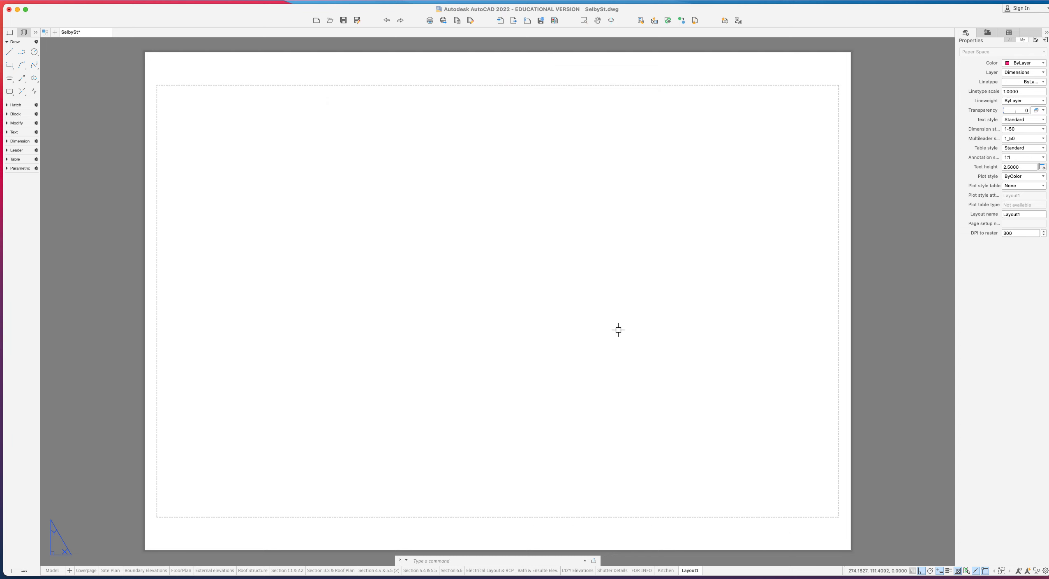
- Draw a new viewport spanning the A3 sheet from top-left to bottom-right corner
right_click(380, 166)
left_click(364, 154)
right_click(336, 127)
left_click(359, 156)
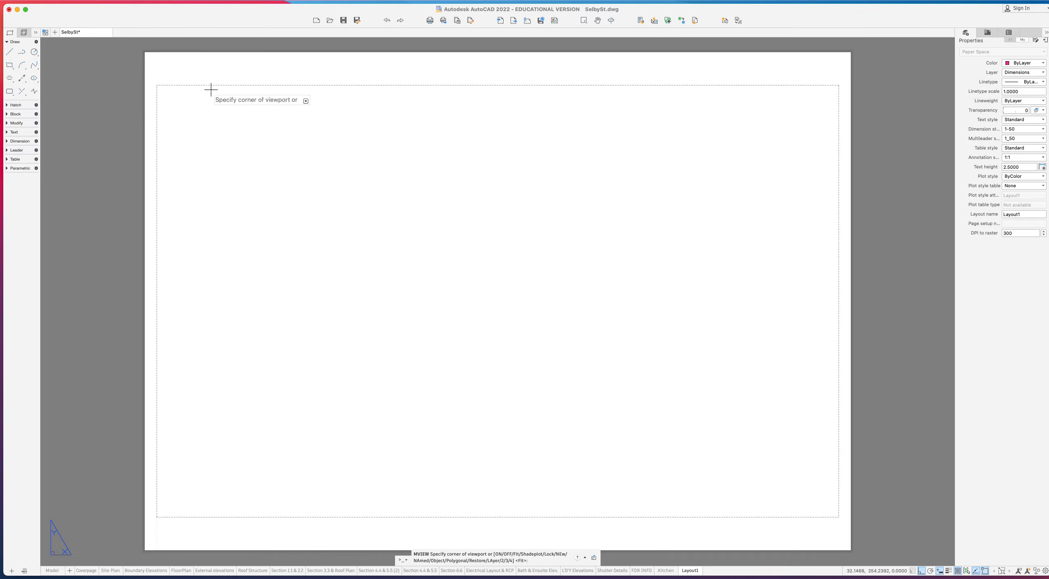
left_click(156, 69)
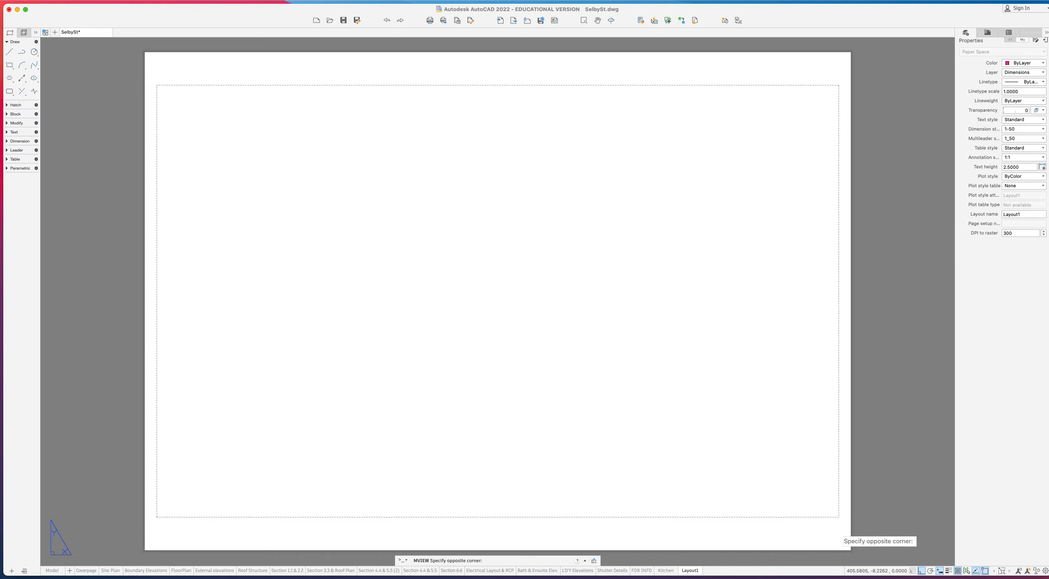
left_click(839, 531)
- Put the new viewport on the Defpoints layer and zoom in on the floor plan inside it
left_click(839, 456)
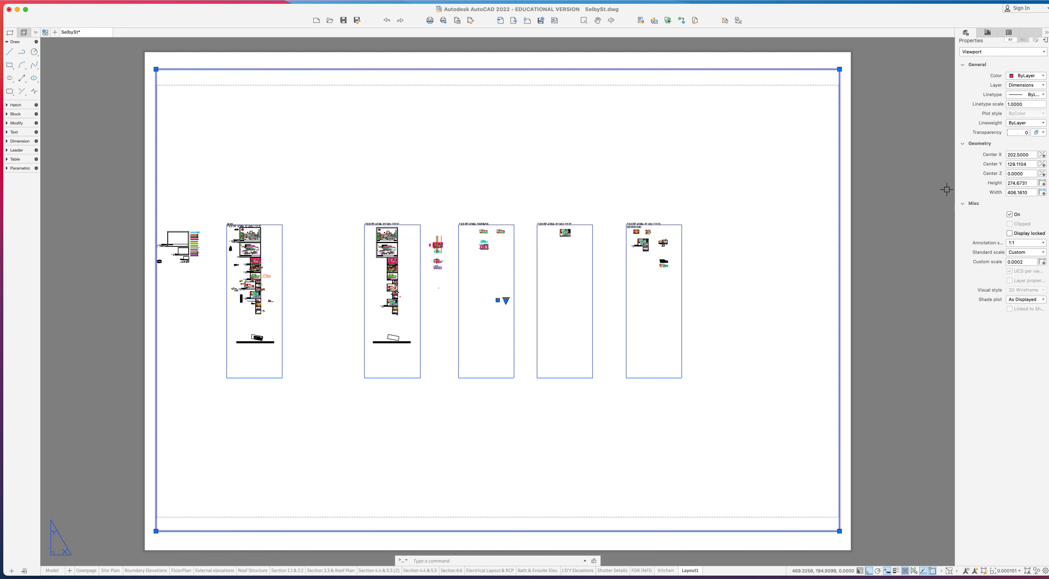
left_click(1022, 86)
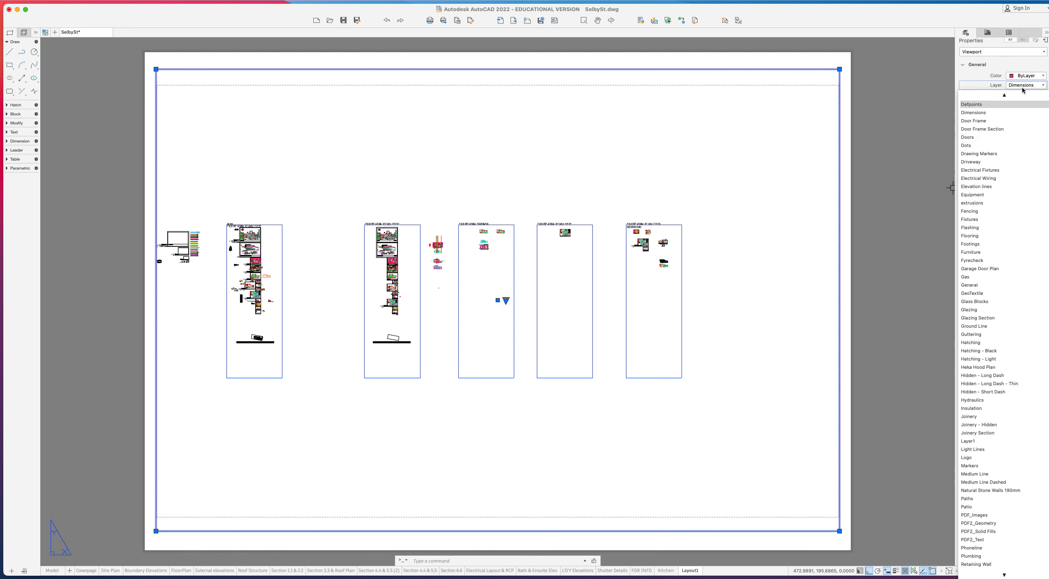
left_click(998, 105)
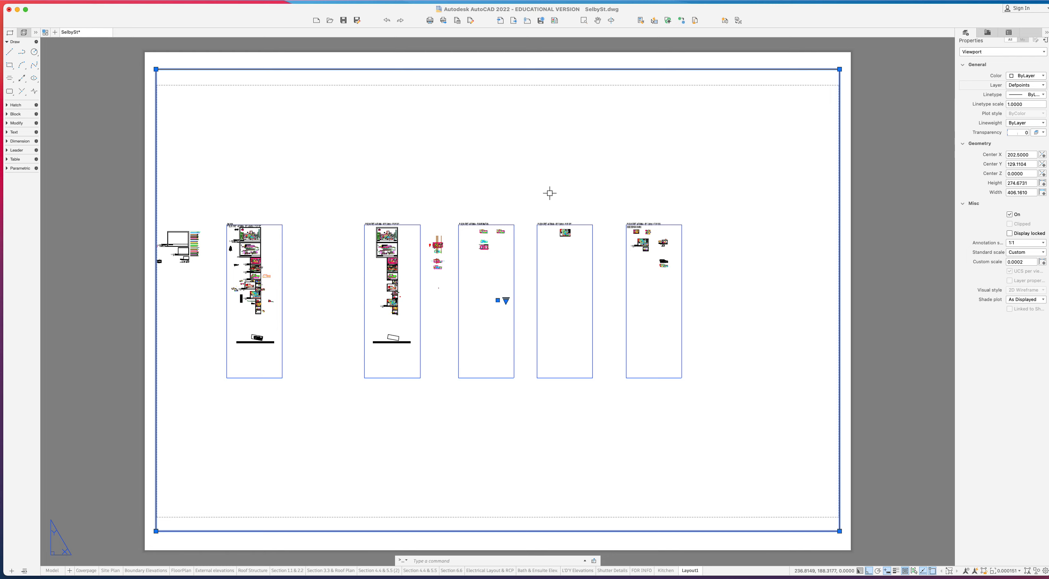
double_click(566, 279)
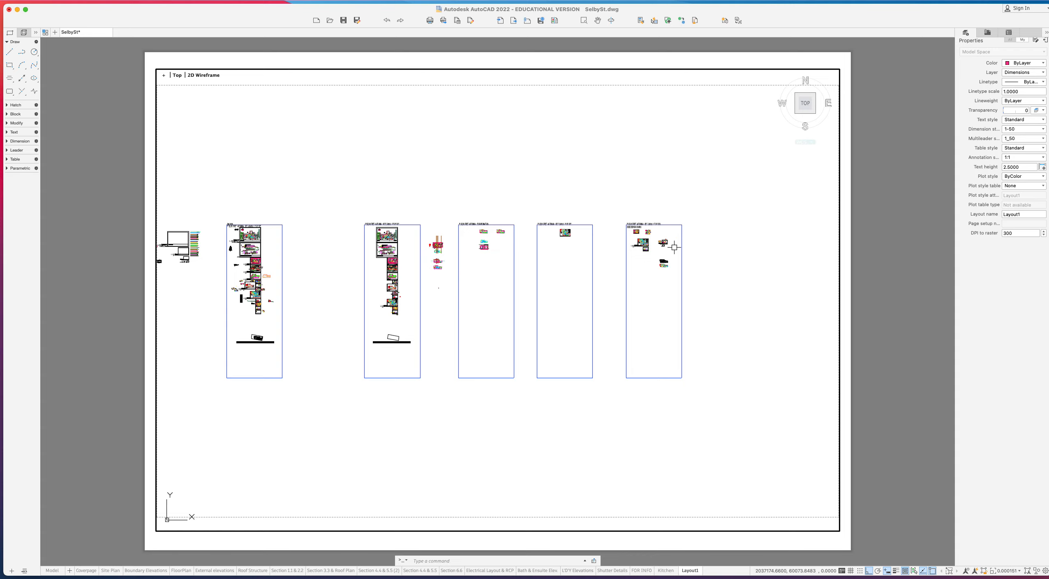
scroll(666, 252, "up", 4)
scroll(668, 263, "up", 14)
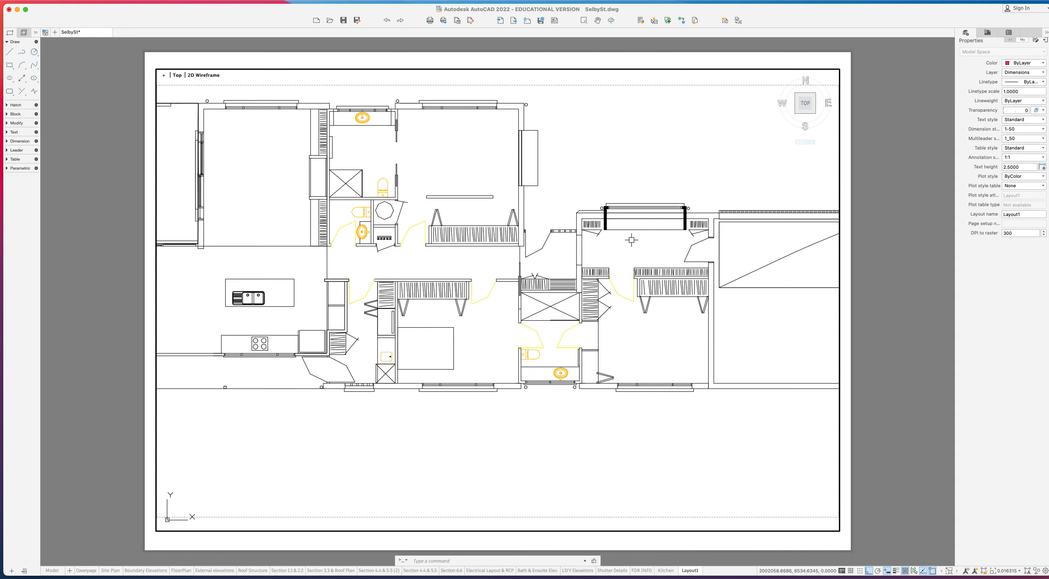
- Set the viewport scale to 1:100 and regenerate the display with REGEN
middle_click_drag(584, 237, 568, 288)
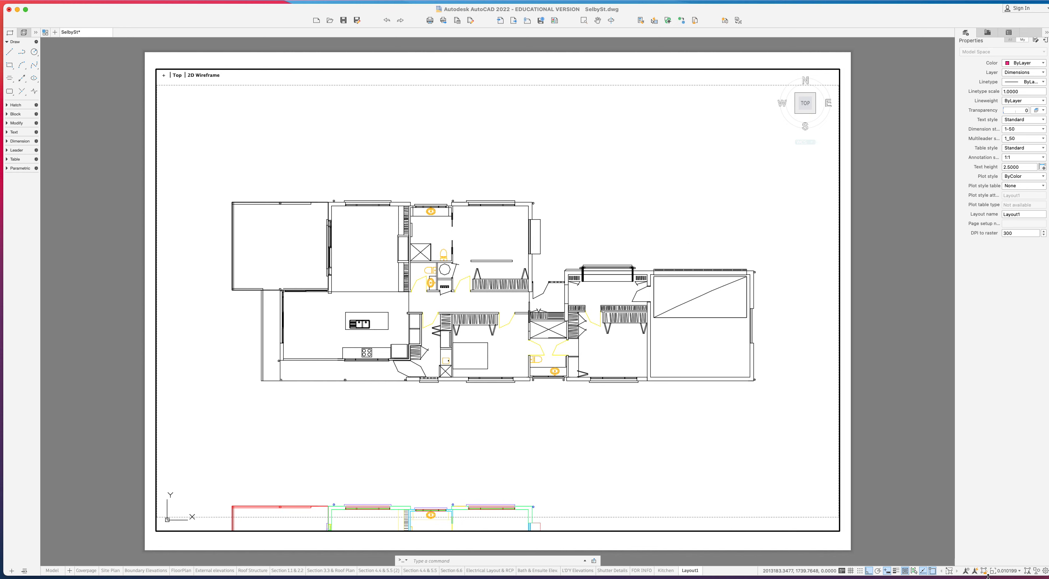
left_click(1006, 571)
left_click(1011, 475)
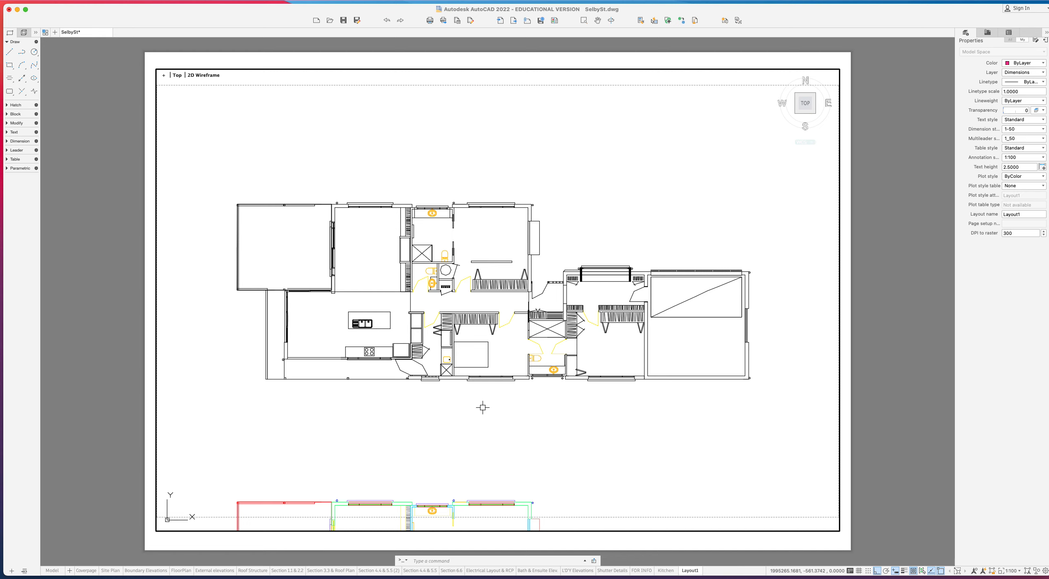
type("regen")
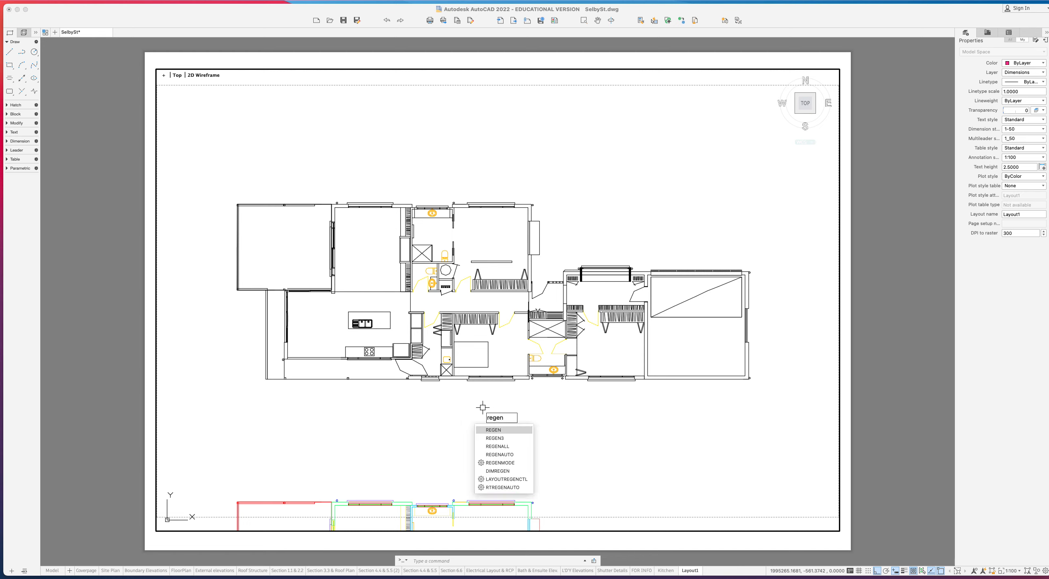
type("\\")
key("Return")
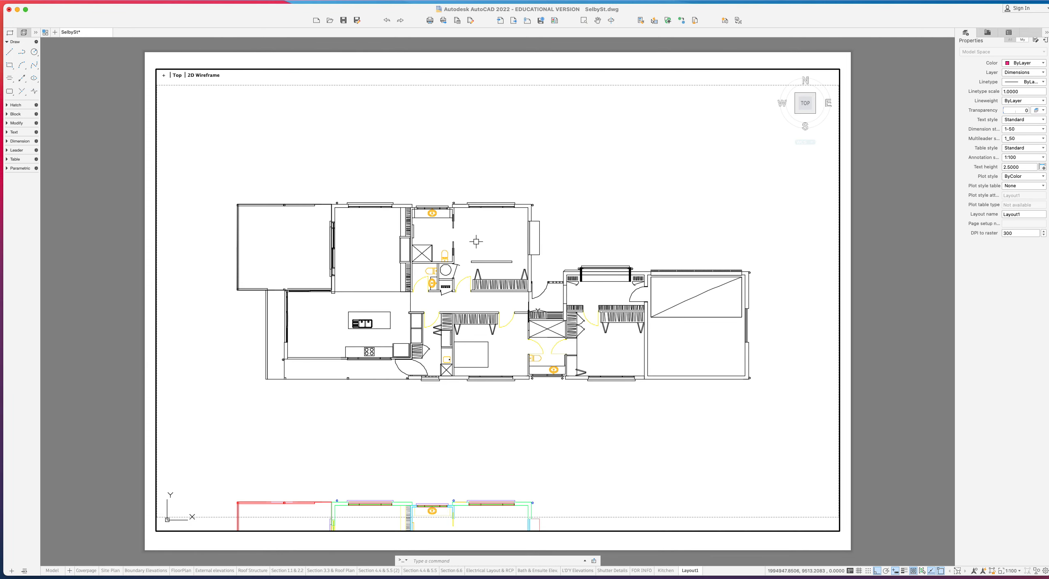
- Pan the floor plan within the viewport to reveal the lower plan
middle_click_drag(480, 243, 478, 238)
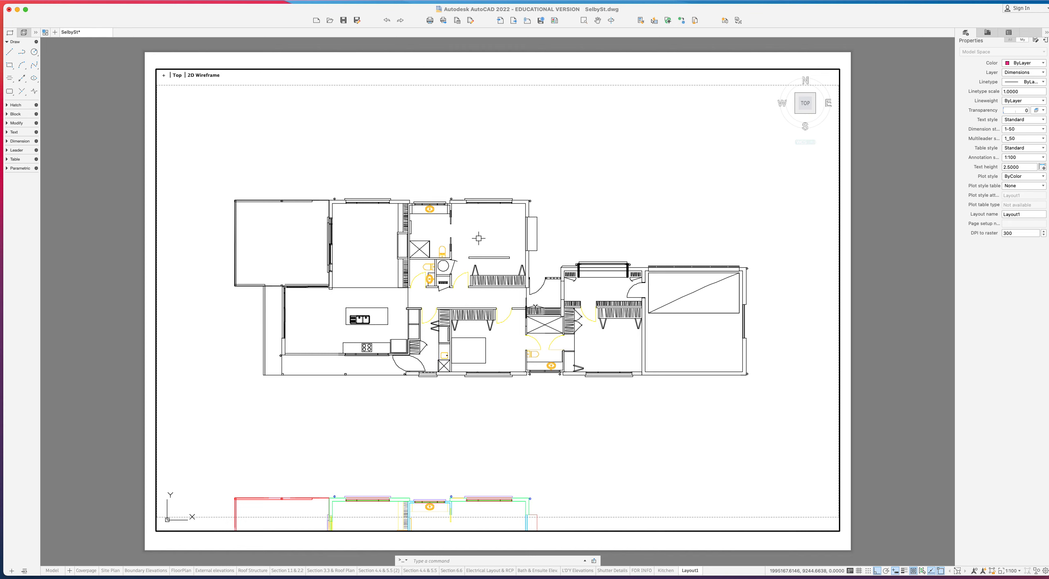
left_click(542, 252)
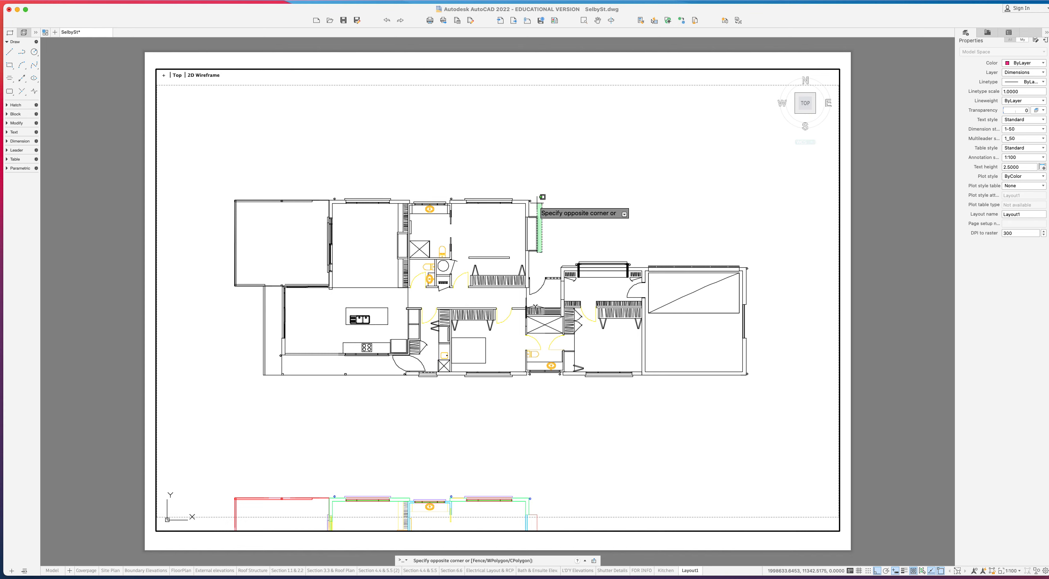
left_click(537, 203)
key("Escape")
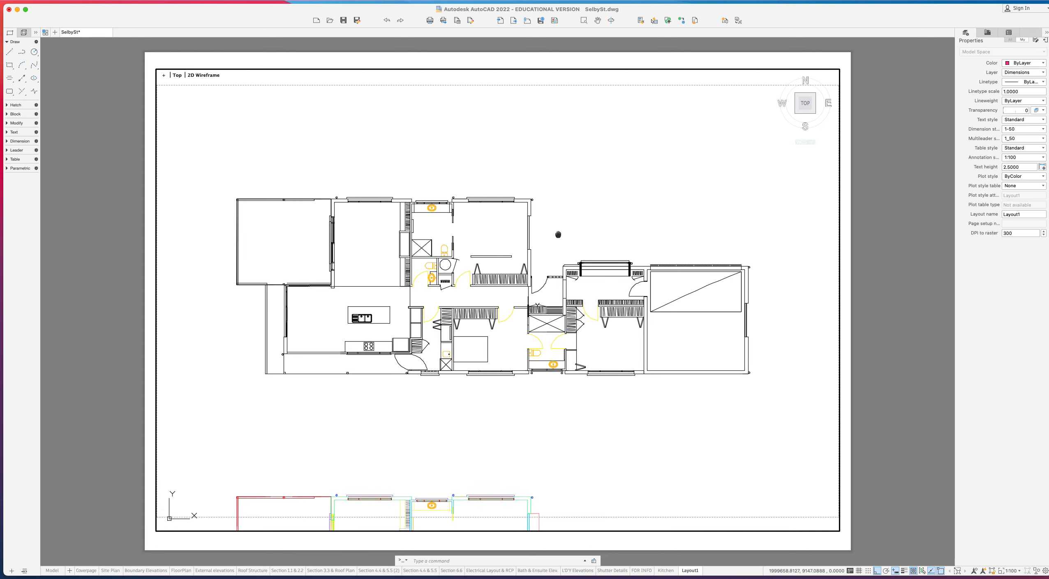
middle_click_drag(554, 241, 550, 125)
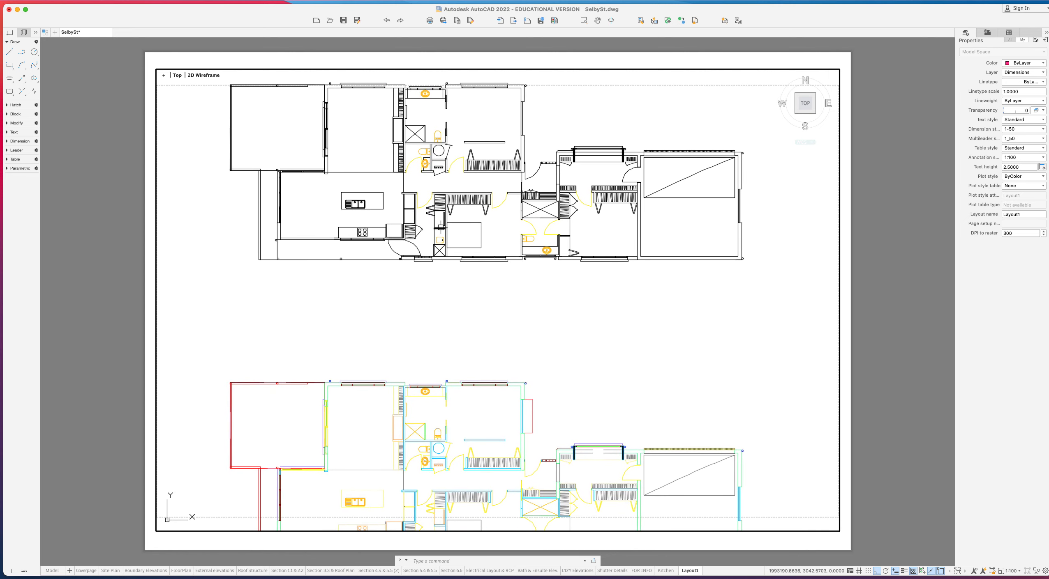
- Move the lower coloured plan up to sit just below the upper black plan
scroll(439, 225, "down", 3)
scroll(435, 211, "down", 2)
left_click(601, 377)
left_click(303, 246)
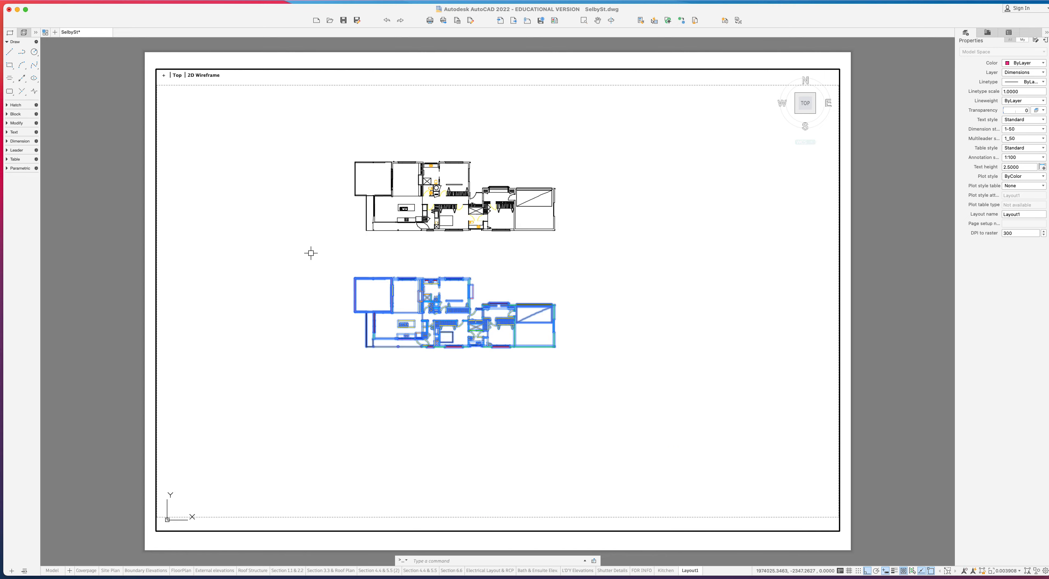
type("m")
key("Return")
left_click(314, 319)
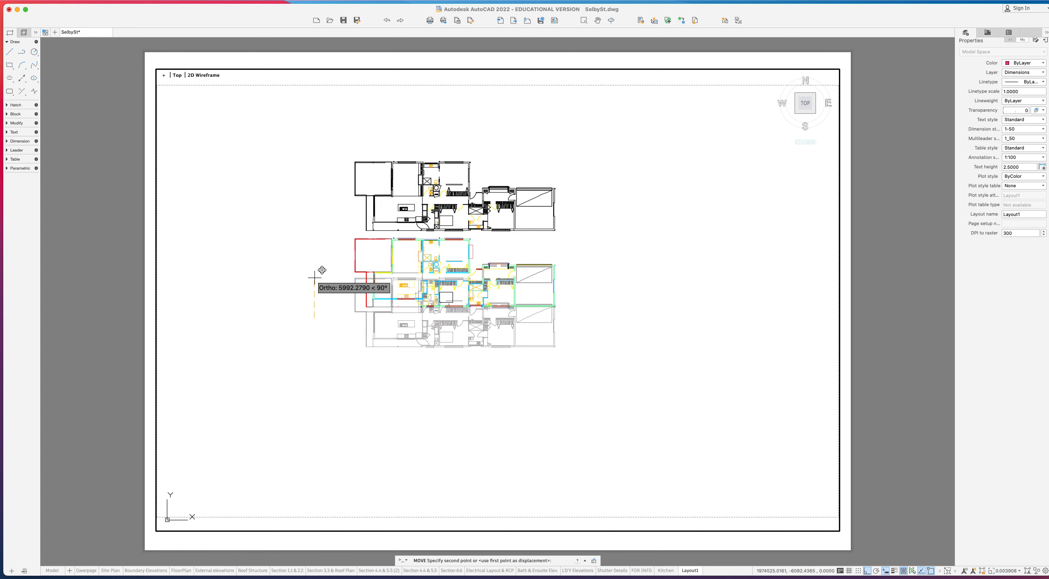
left_click(319, 278)
- Reapply the 1:100 viewport scale, centre both plans on the sheet, and return to paper space
left_click(1009, 572)
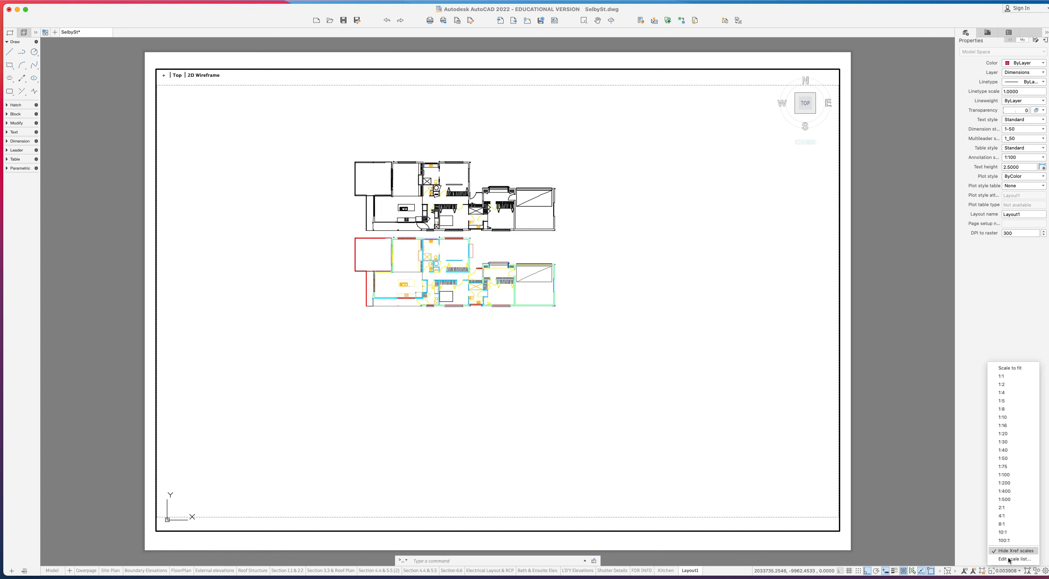
left_click(1011, 477)
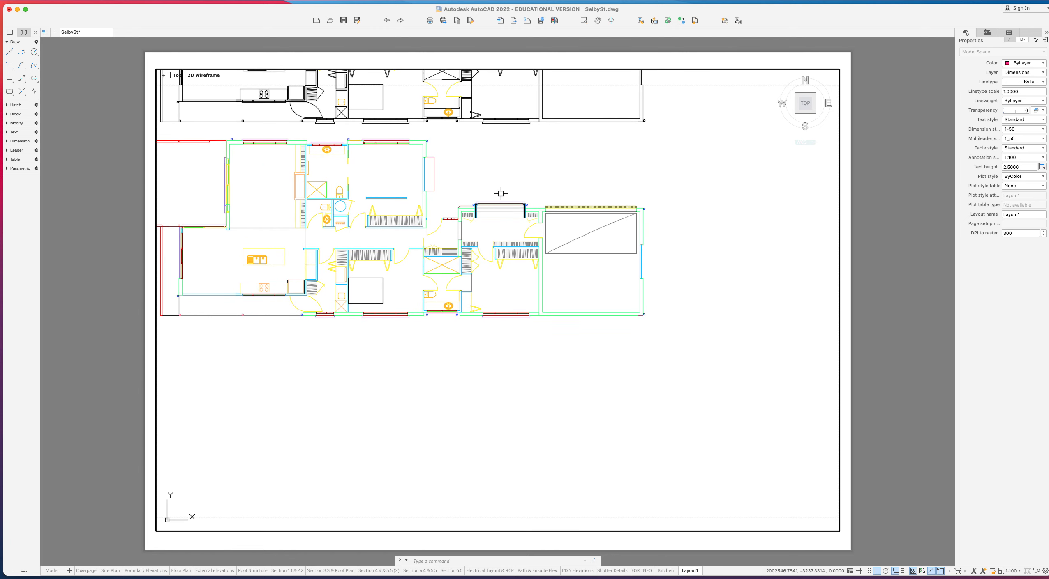
middle_click_drag(499, 192, 602, 340)
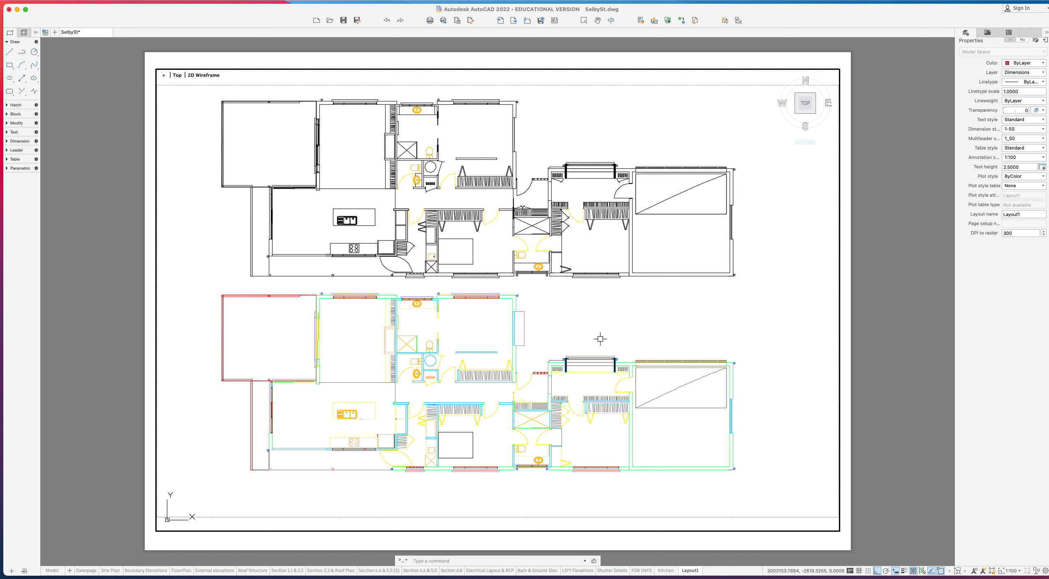
left_click(992, 571)
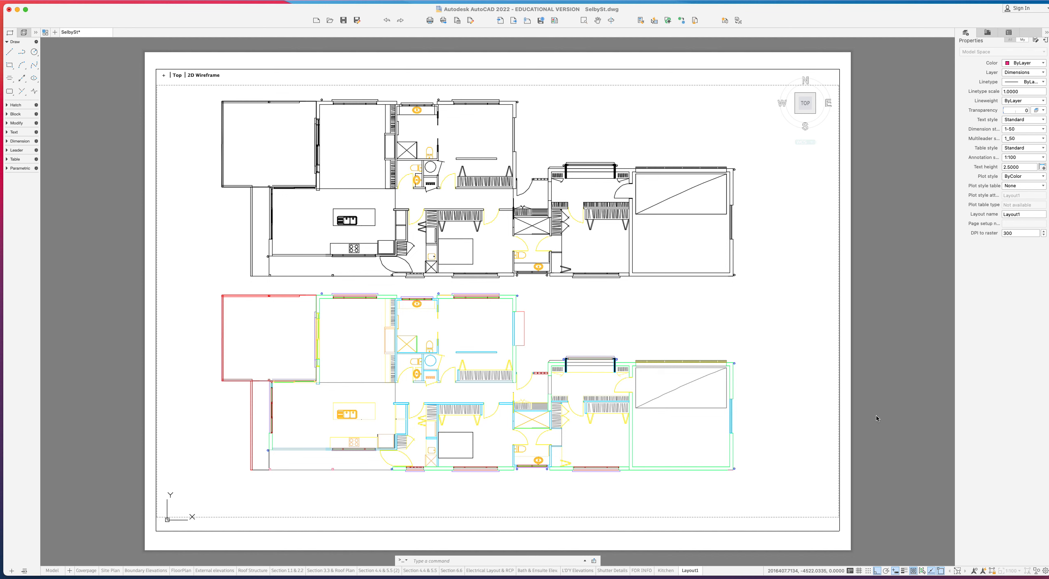
- Start a plot with a window plot area framing the whole A3 sheet
key("super+p")
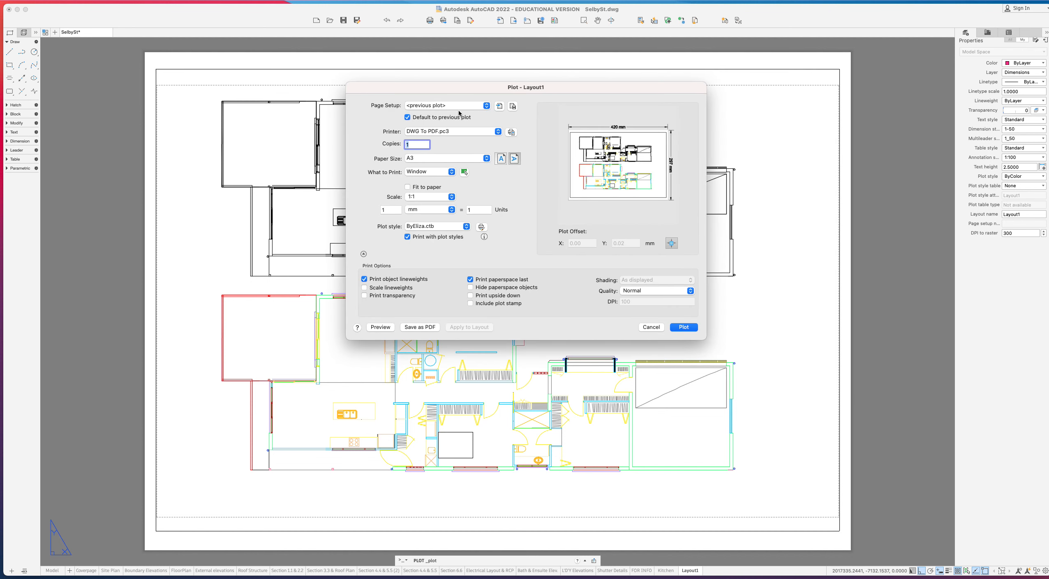
left_click(463, 172)
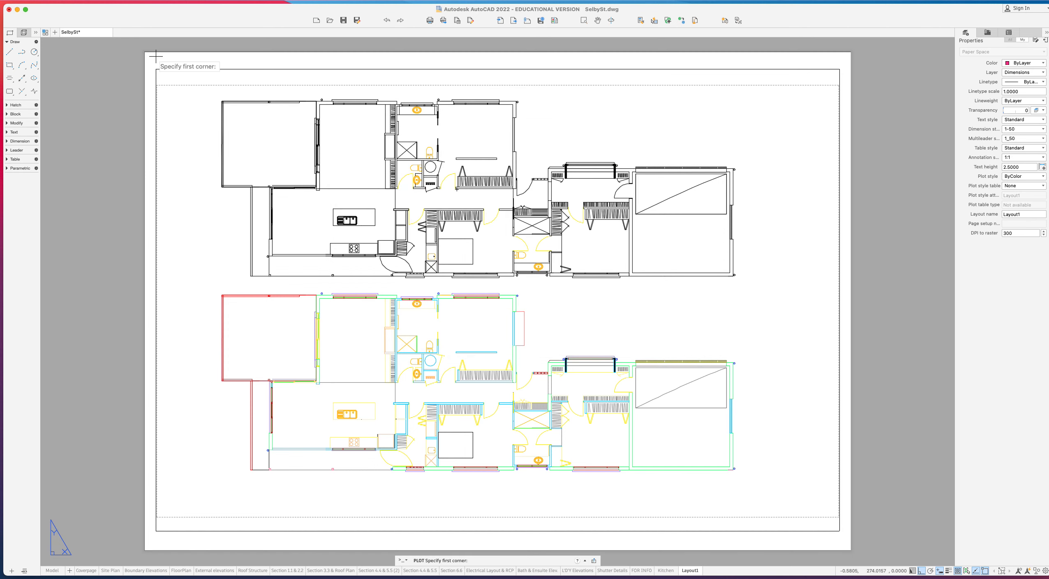
left_click(142, 51)
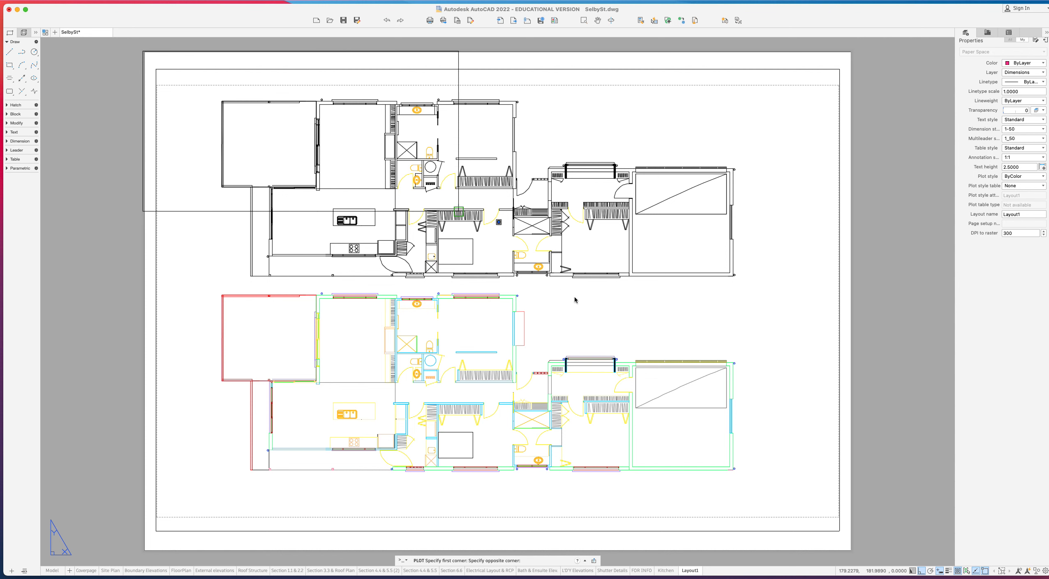
left_click(852, 552)
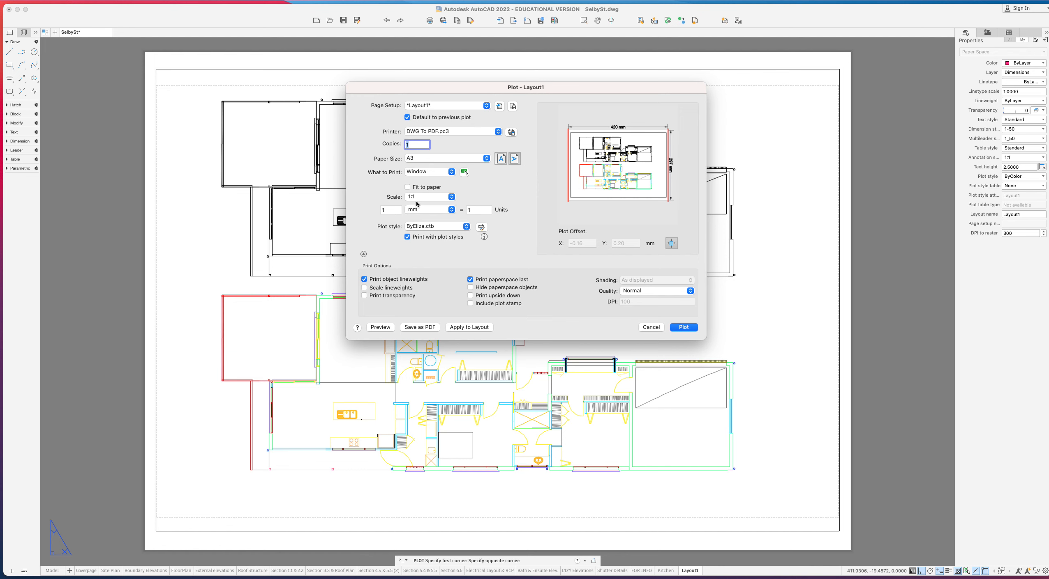
- Apply the monochrome.ctb plot style and plot the sheet to SelbySt-Layout1-1.pdf
left_click(438, 227)
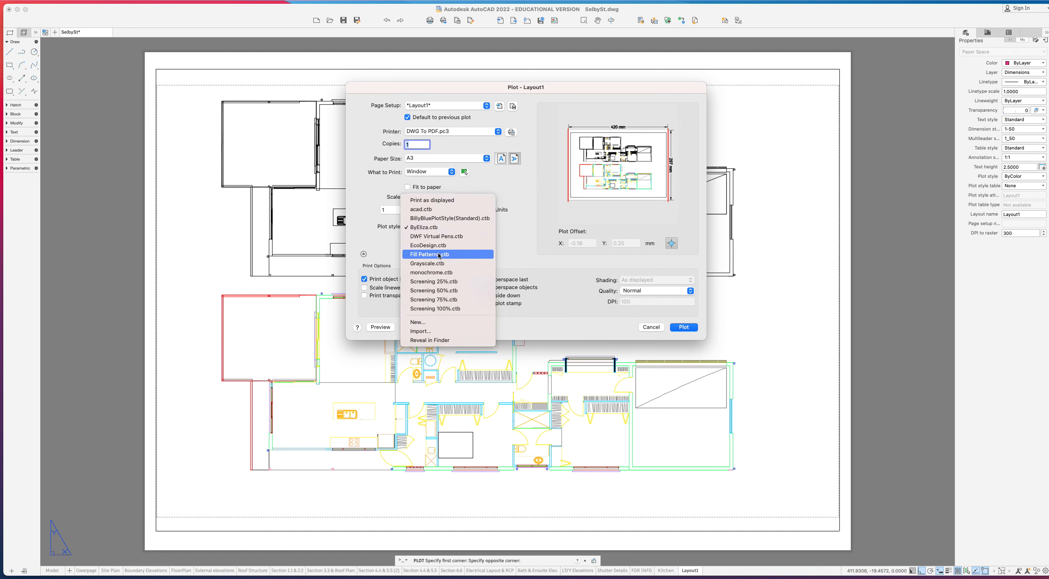
left_click(441, 272)
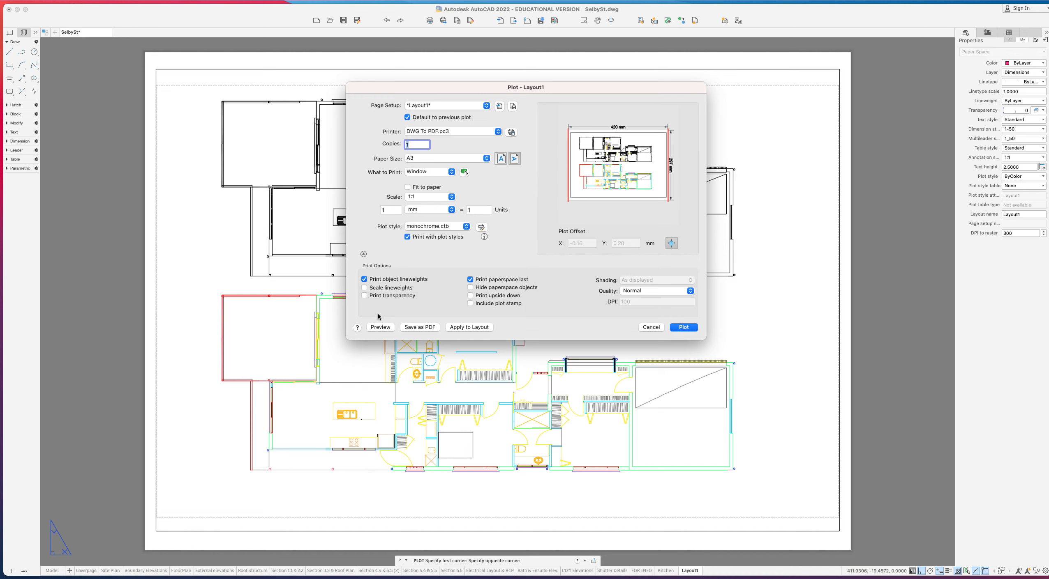
left_click(381, 295)
left_click(380, 328)
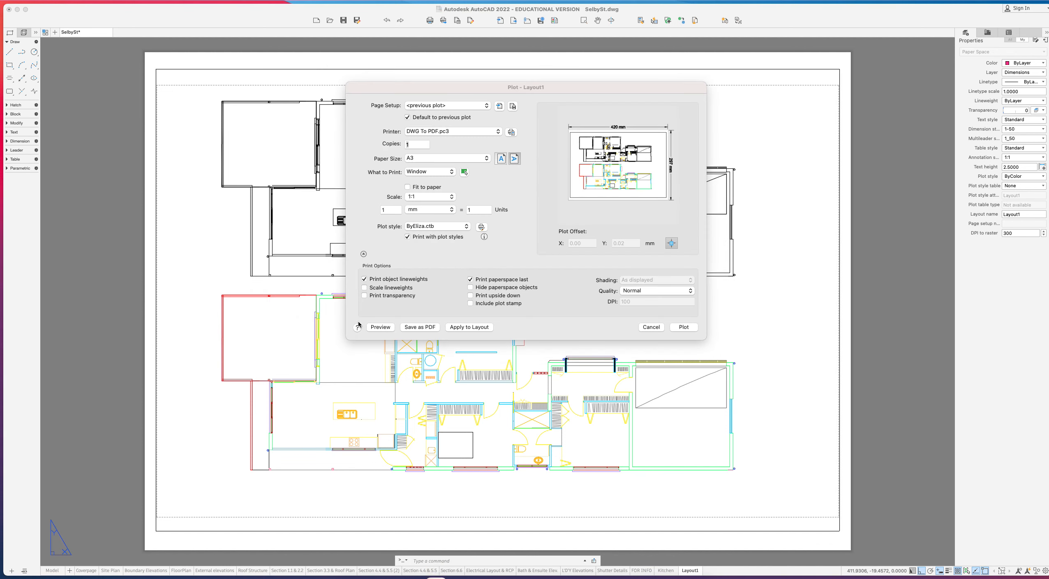
left_click_drag(1048, 127, 404, 59)
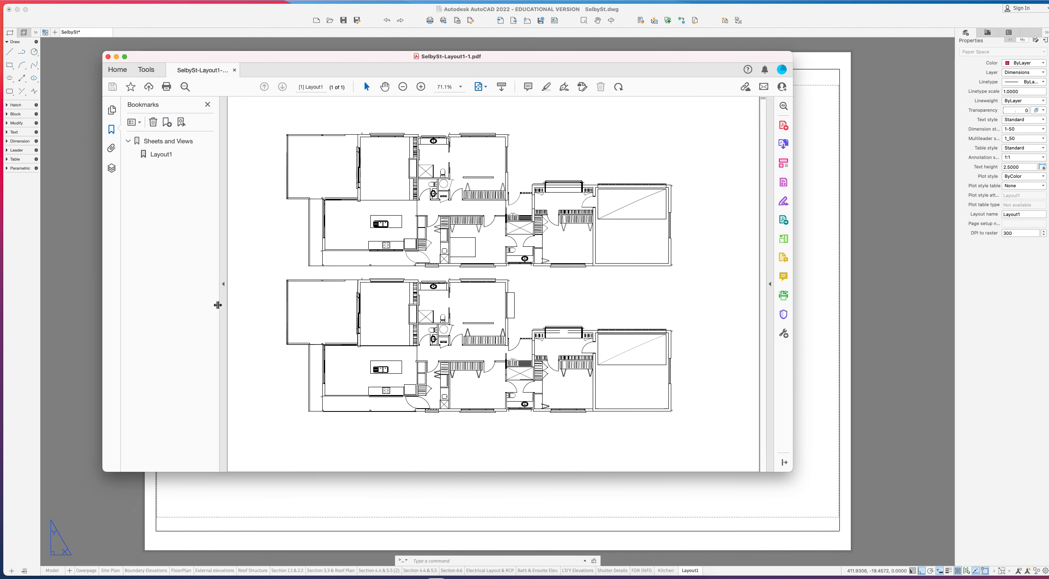
- Hide the Bookmarks panel and save a copy into the Desktop's Photoshop floor plan folder
left_click(224, 284)
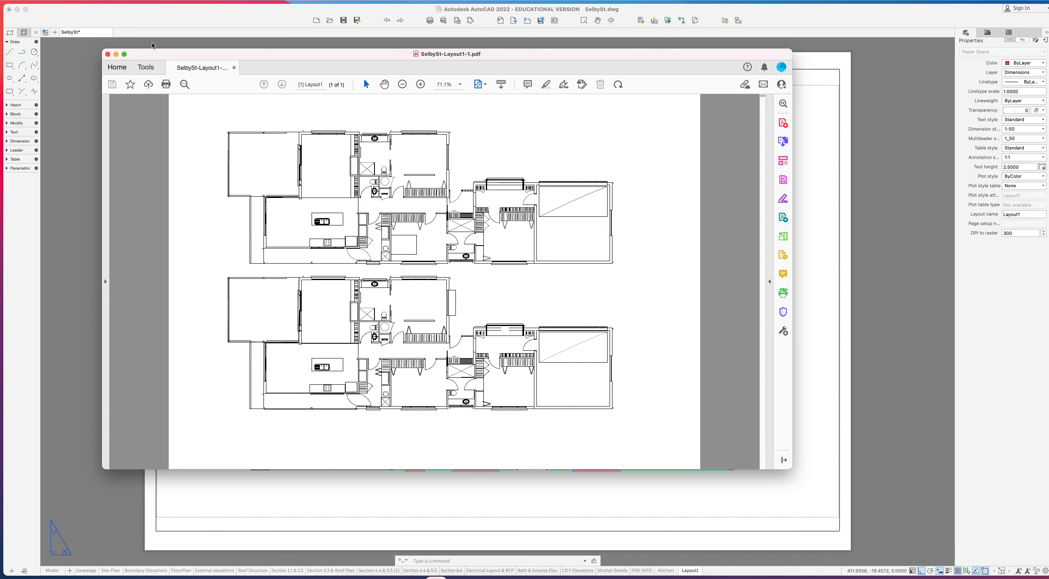
left_click(65, 3)
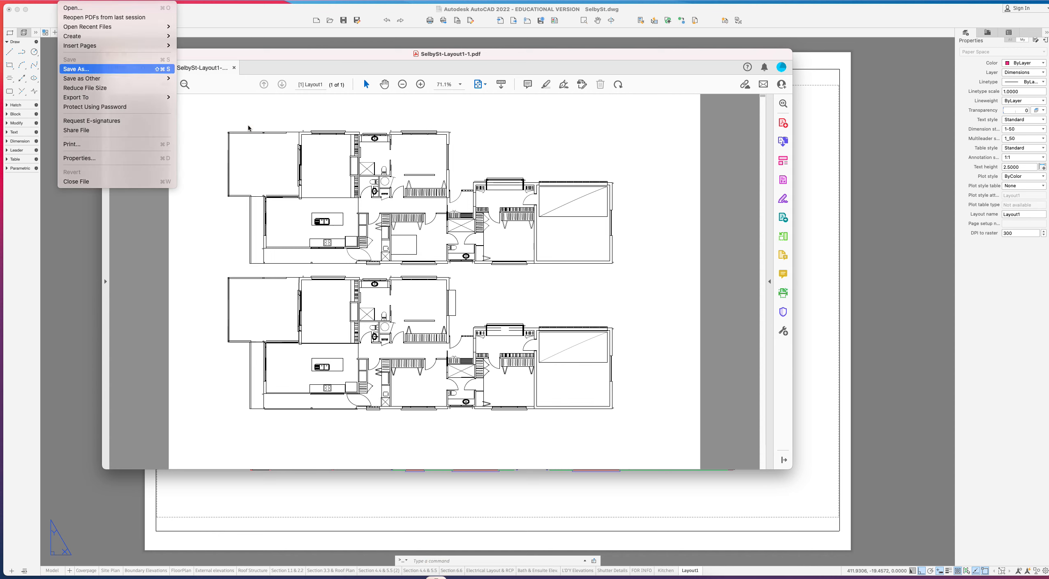
left_click(76, 69)
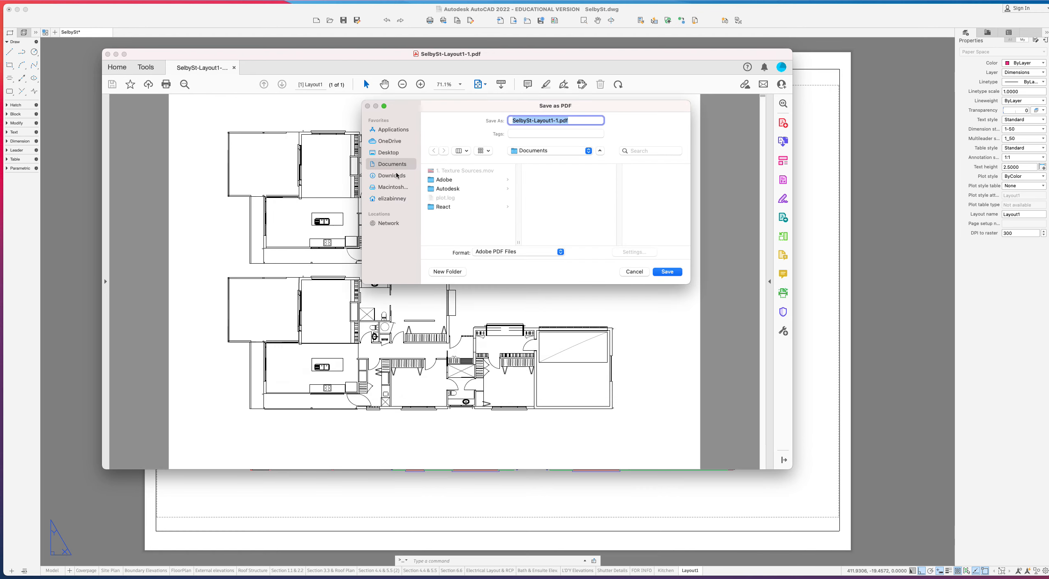
left_click(390, 153)
left_click(457, 171)
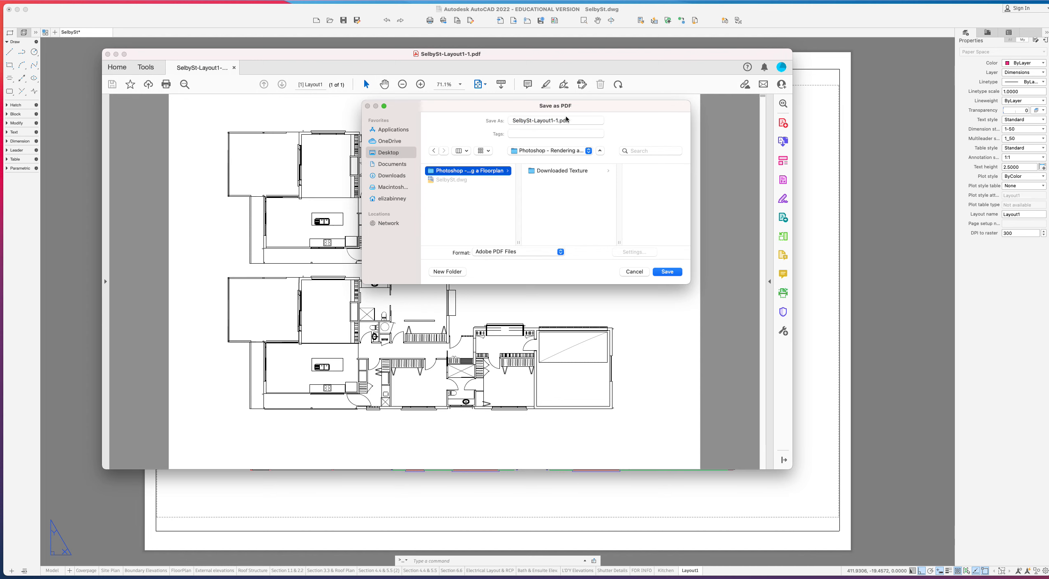
- Rename the PDF to SelbySt_floorplan_forphotoshop.pdf and save it
left_click_drag(558, 119, 532, 119)
key("BackSpace")
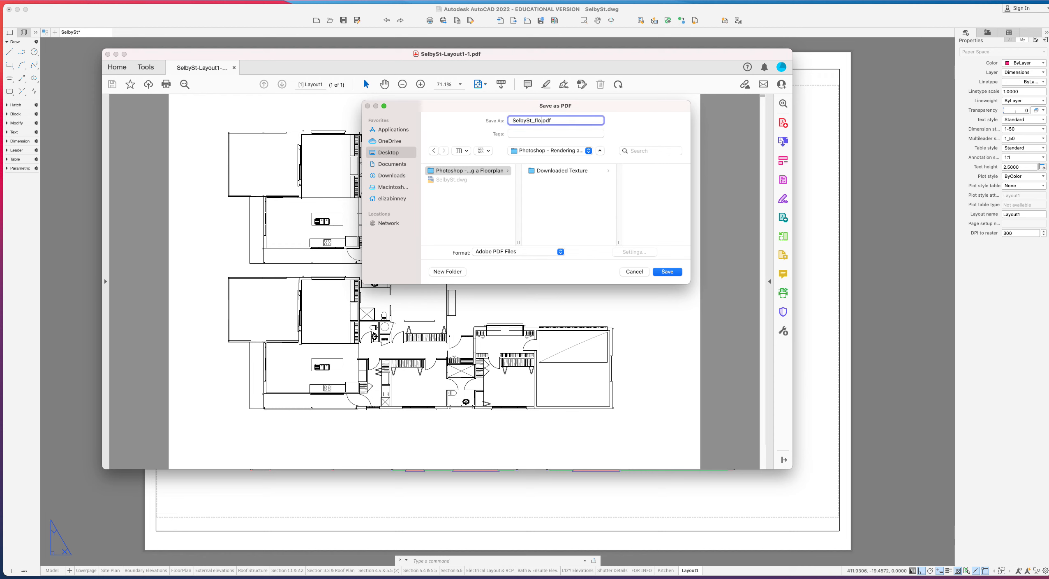
type("otoshop")
key("Return")
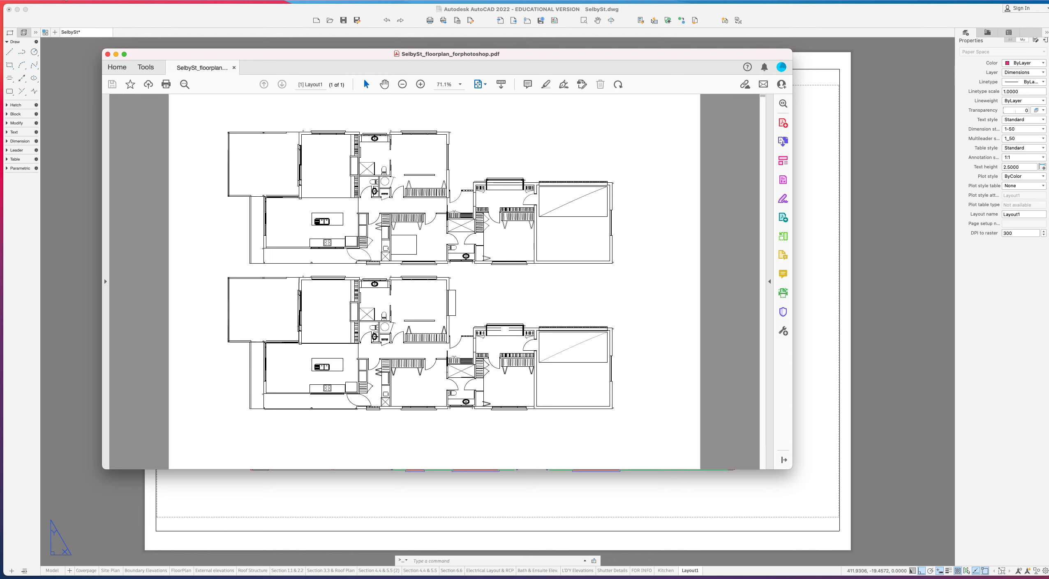
left_click(66, 1)
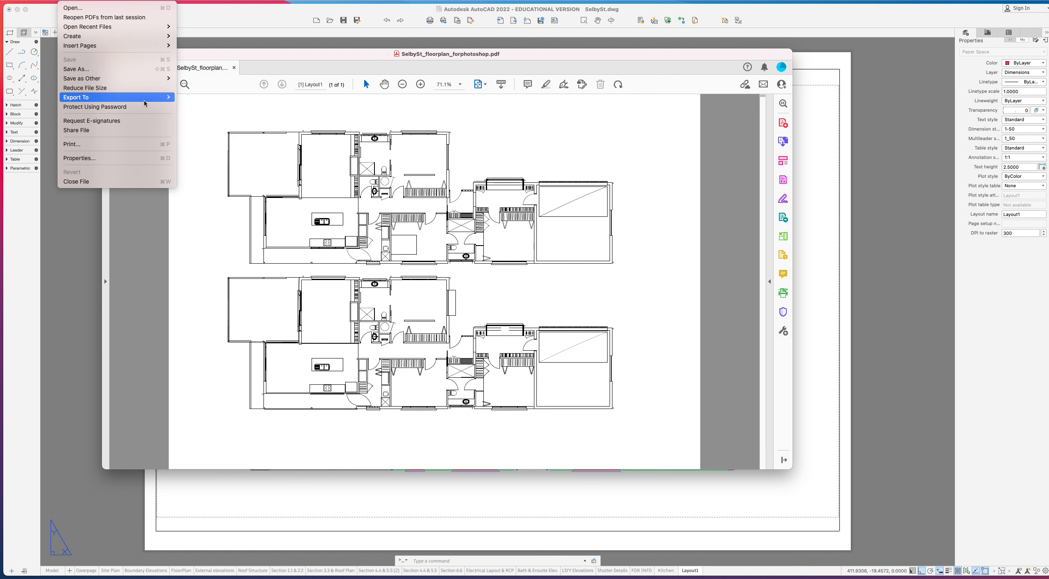
- Export the PDF as a PNG image into the Photoshop folder, ignoring the image-too-wide errors
mouse_move(145, 103)
mouse_move(233, 126)
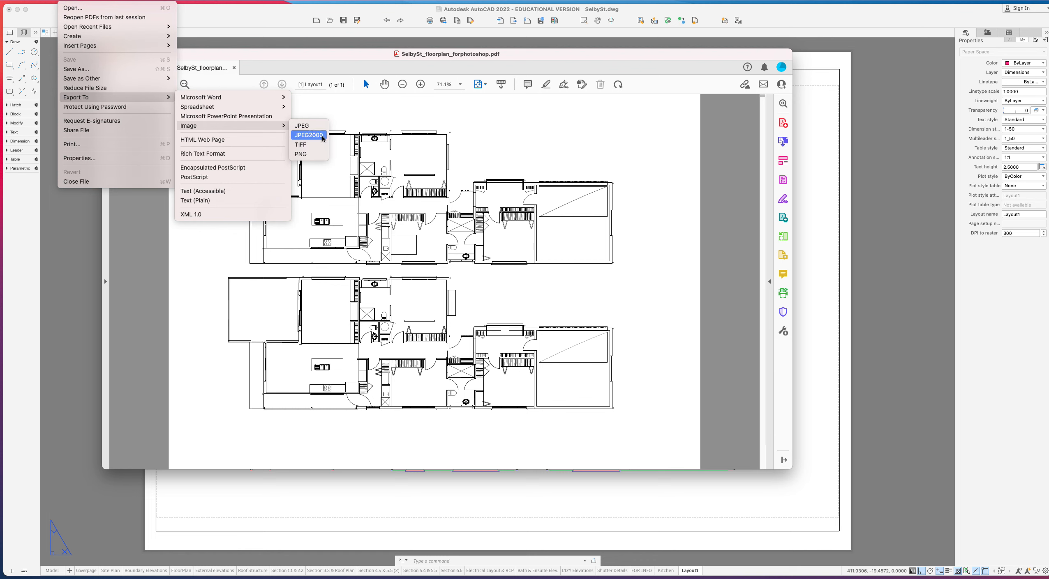
left_click(309, 157)
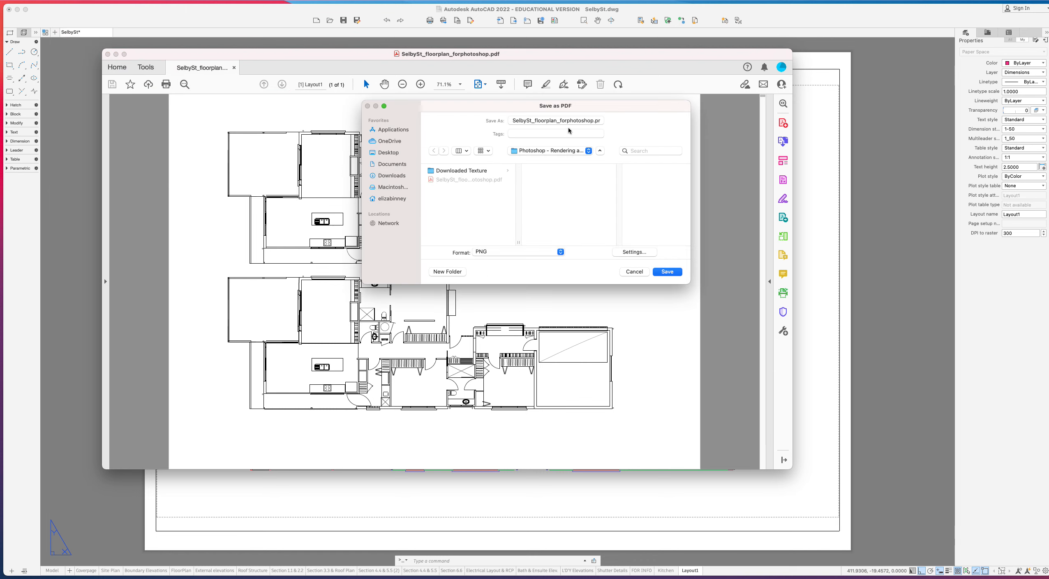
left_click(673, 273)
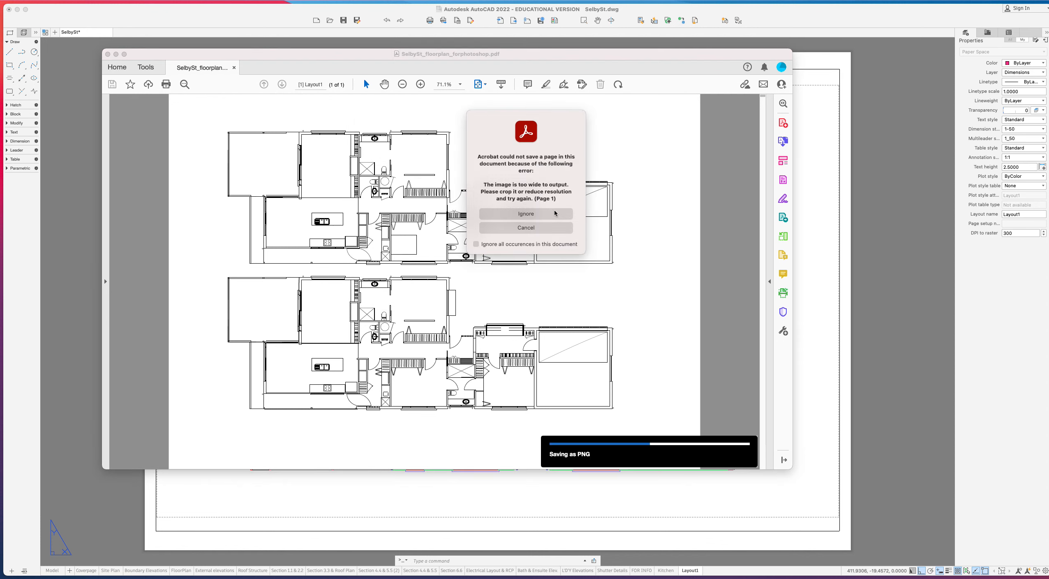
left_click(554, 210)
left_click(551, 206)
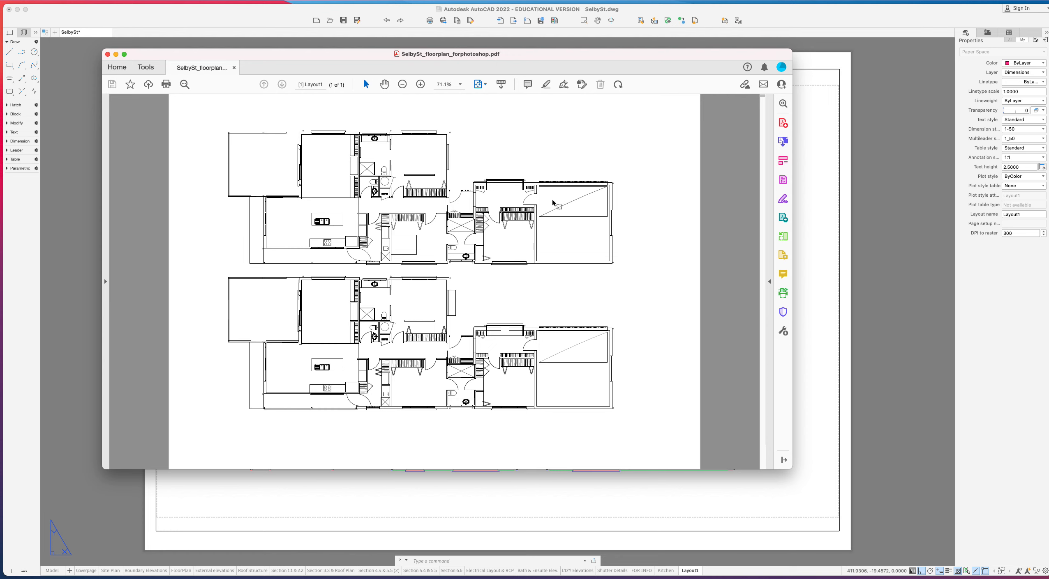
- Close the PDF, cancel the Plot dialog, and save the SelbySt drawing
left_click(108, 55)
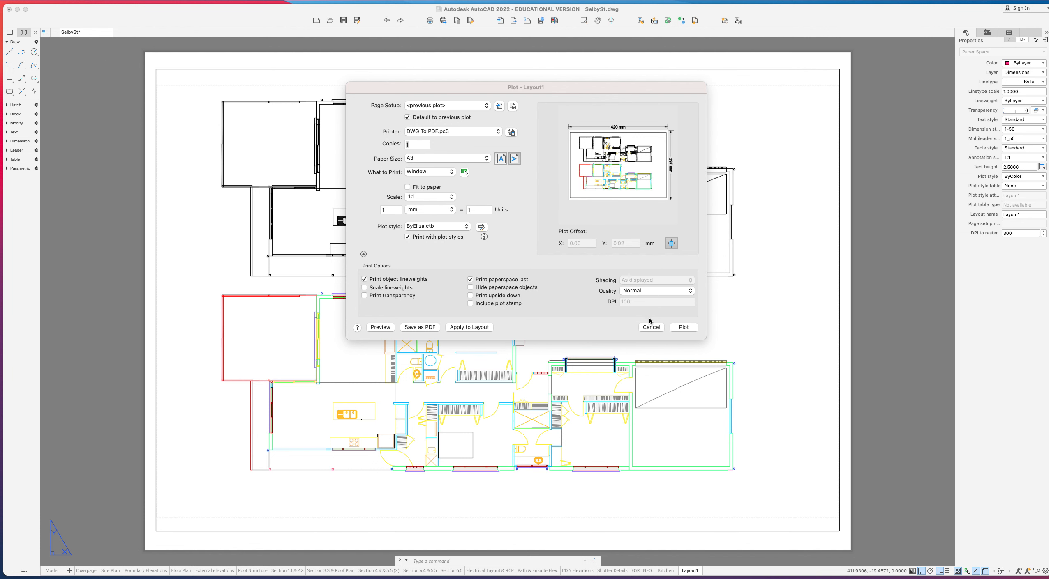
left_click(651, 329)
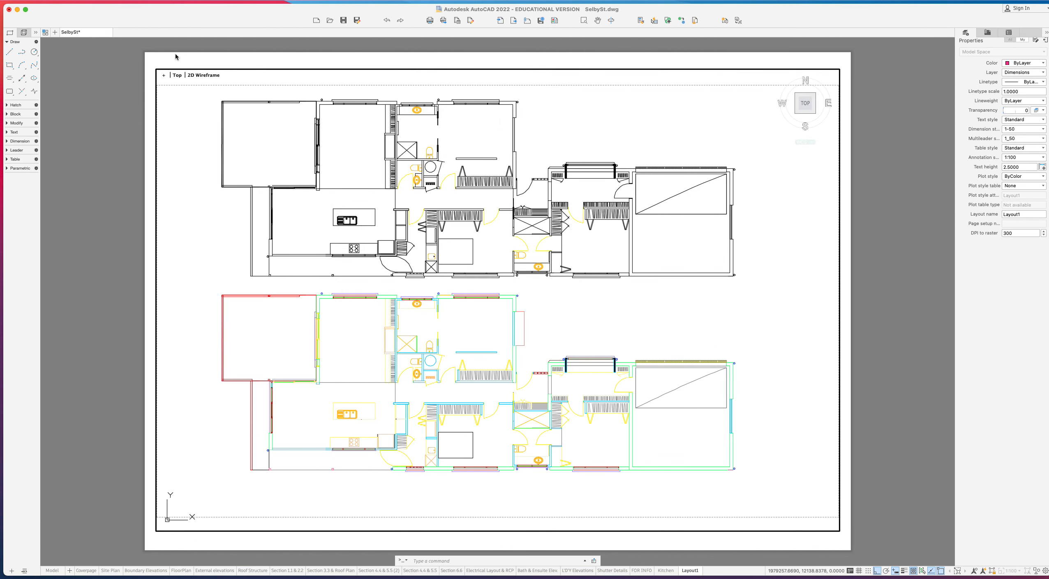
left_click(77, 0)
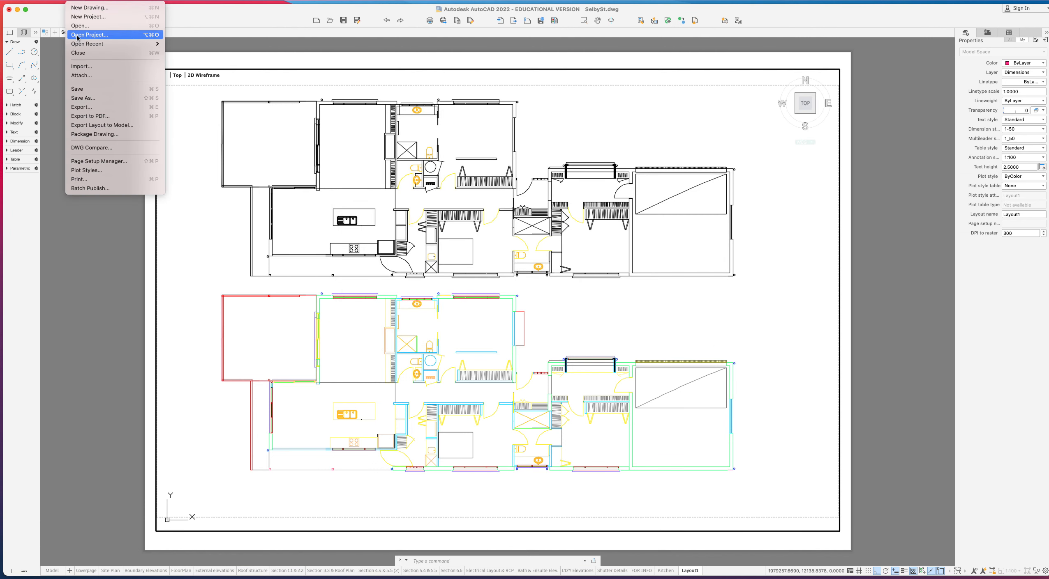
left_click(76, 88)
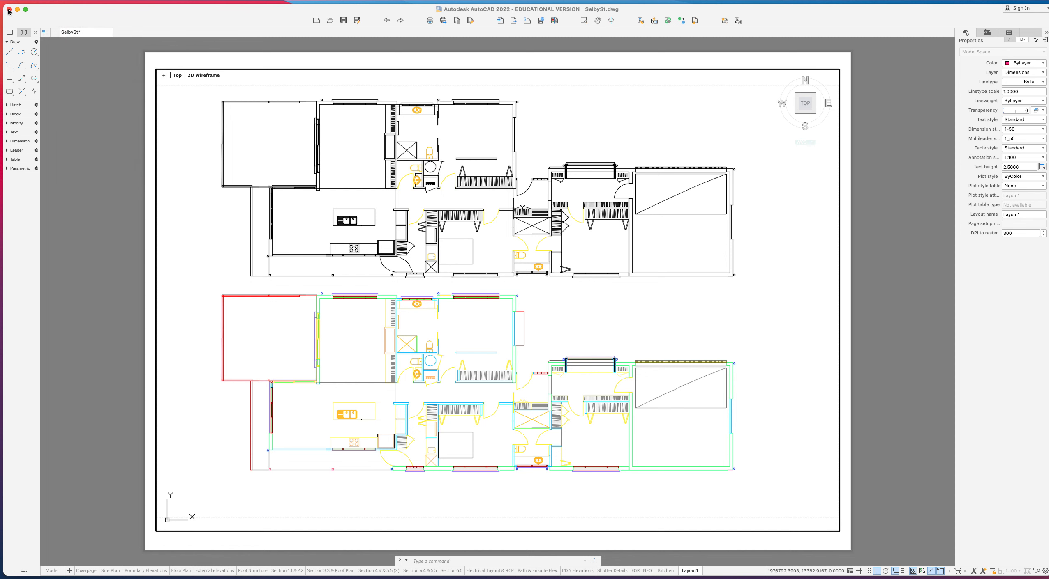